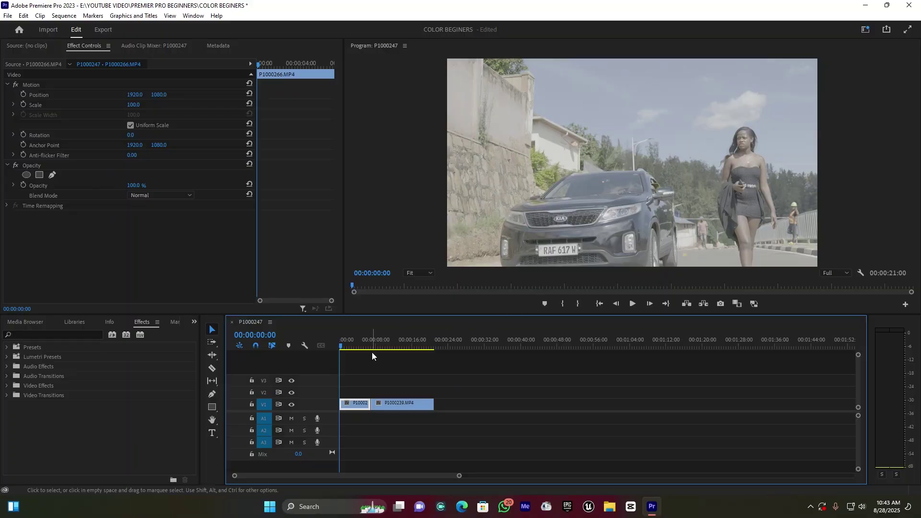
# Preview both clips in the sequence and switch to the Color workspace.
pyautogui.moveTo(354, 340); pyautogui.dragTo(392, 340)
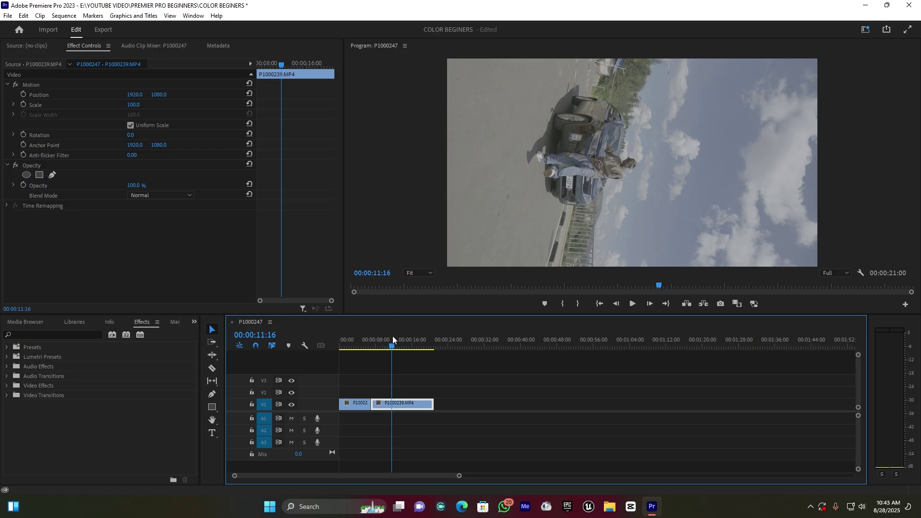
pyautogui.click(365, 347)
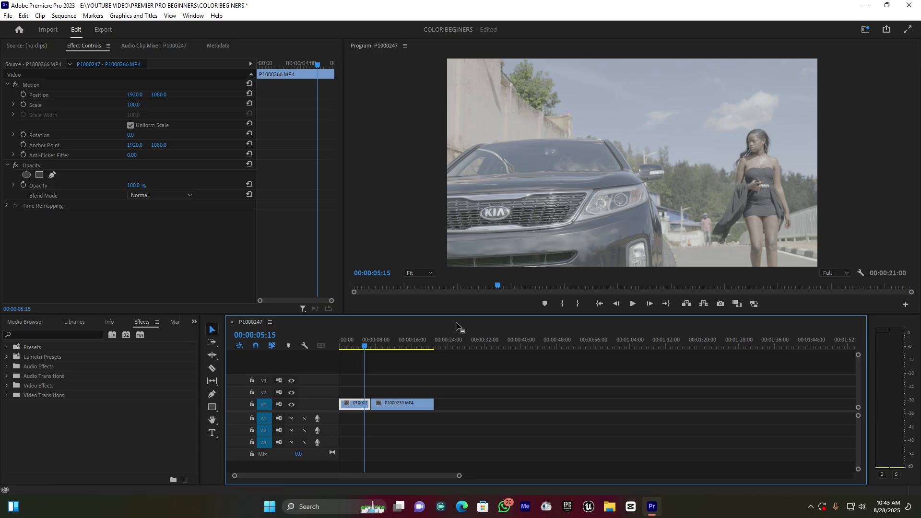
pyautogui.click(863, 33)
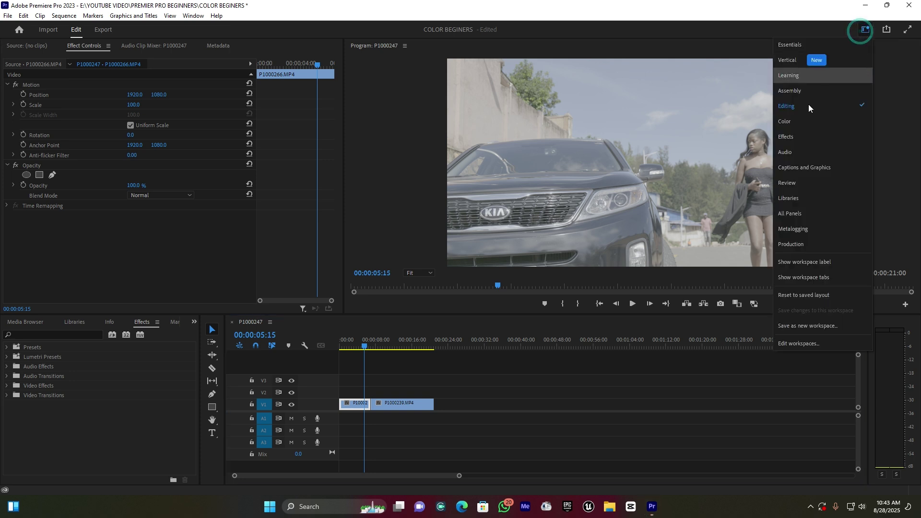
pyautogui.click(799, 125)
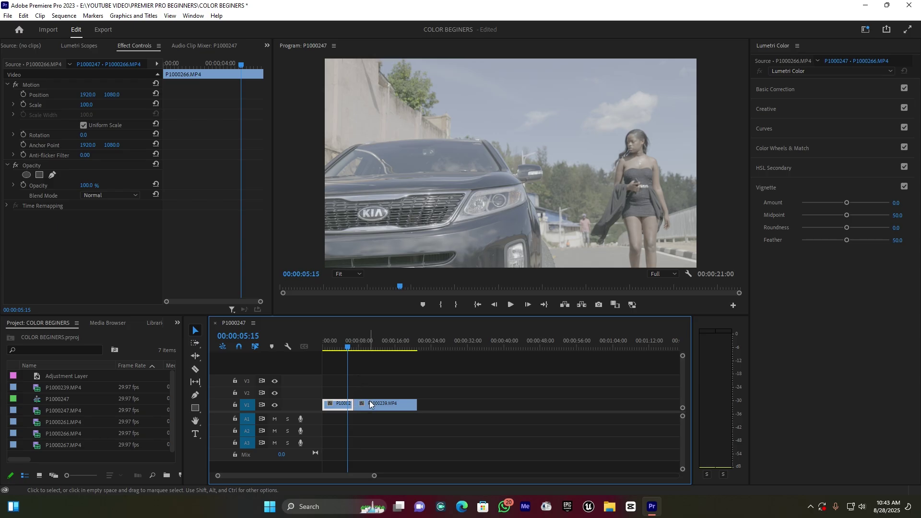
# Create a new adjustment layer in the project using the default settings.
pyautogui.moveTo(181, 465); pyautogui.dragTo(217, 468)
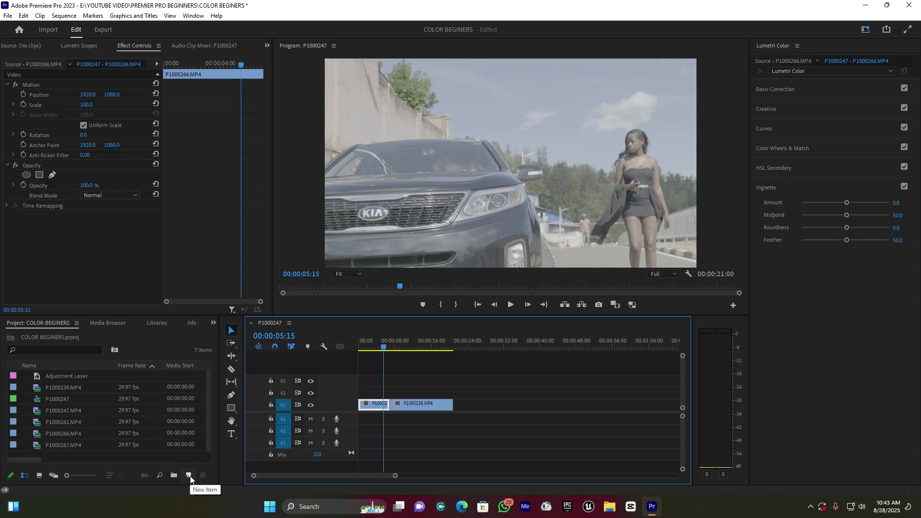
pyautogui.click(189, 476)
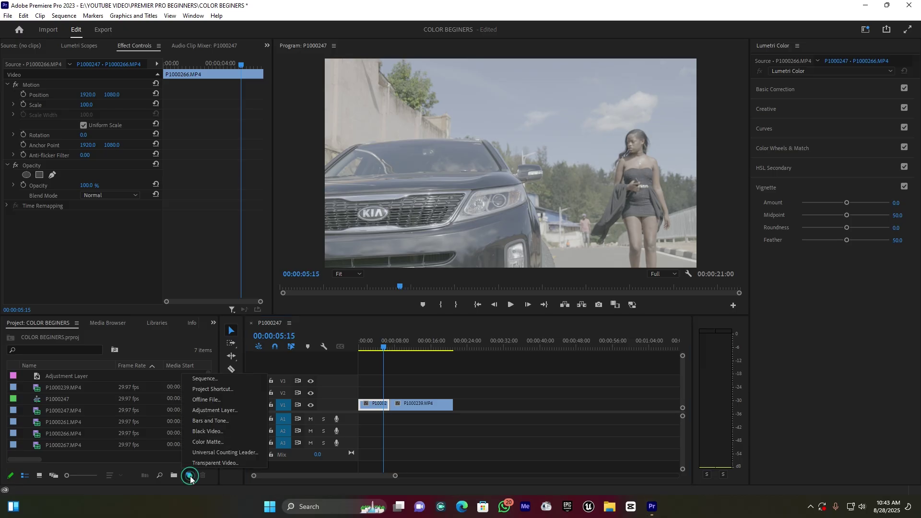
pyautogui.click(234, 411)
pyautogui.click(477, 286)
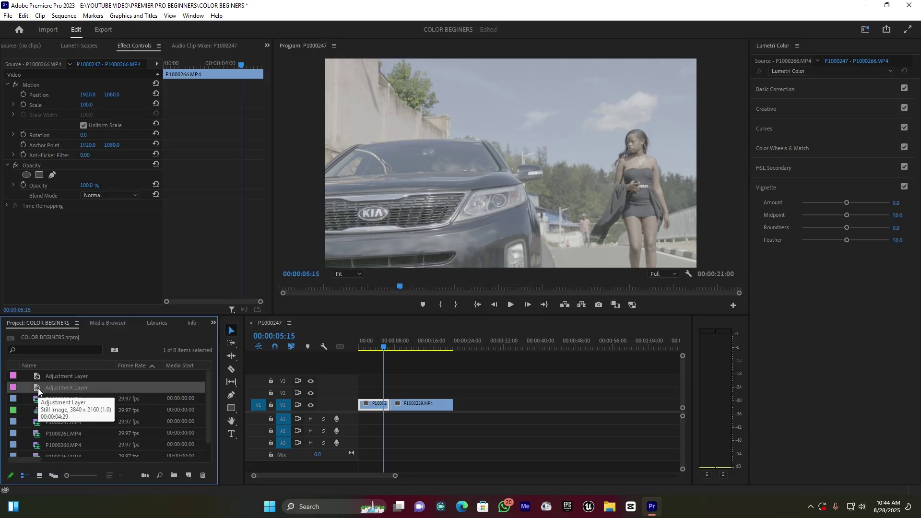
# Place the new adjustment layer on track V2 and extend it over both clips, ending with the second clip.
pyautogui.moveTo(39, 391); pyautogui.dragTo(437, 396)
pyautogui.click(402, 394)
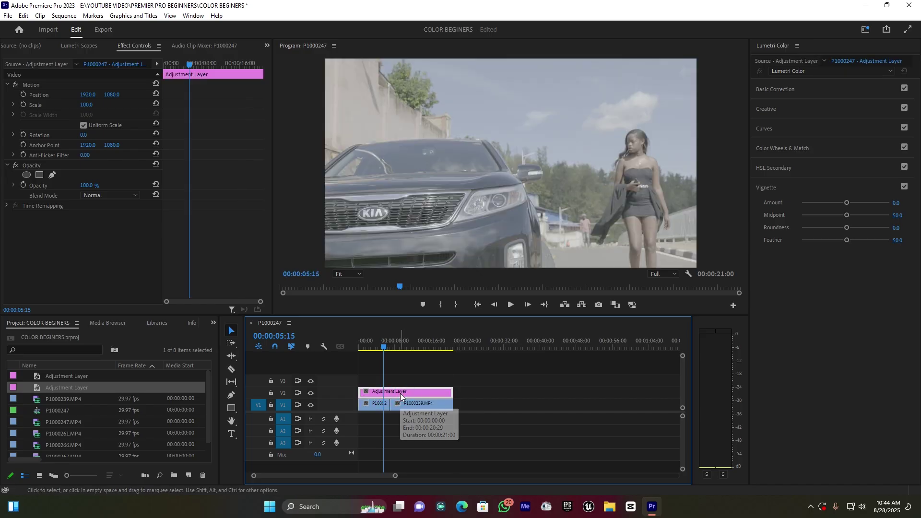
# In the adjustment layer's Basic Correction, set exposure 0.3, contrast 96.7, highlights -16.3, shadows -32.6 and blacks -70.7.
pyautogui.click(378, 344)
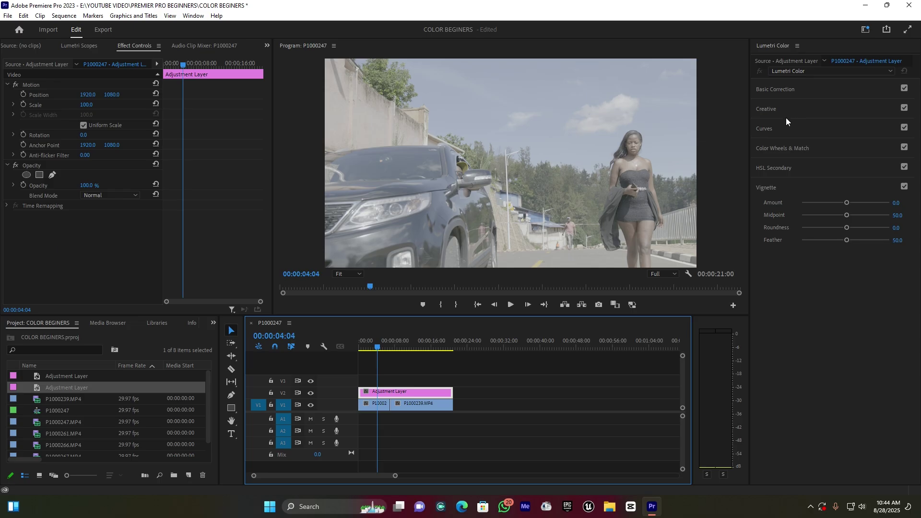
pyautogui.click(768, 187)
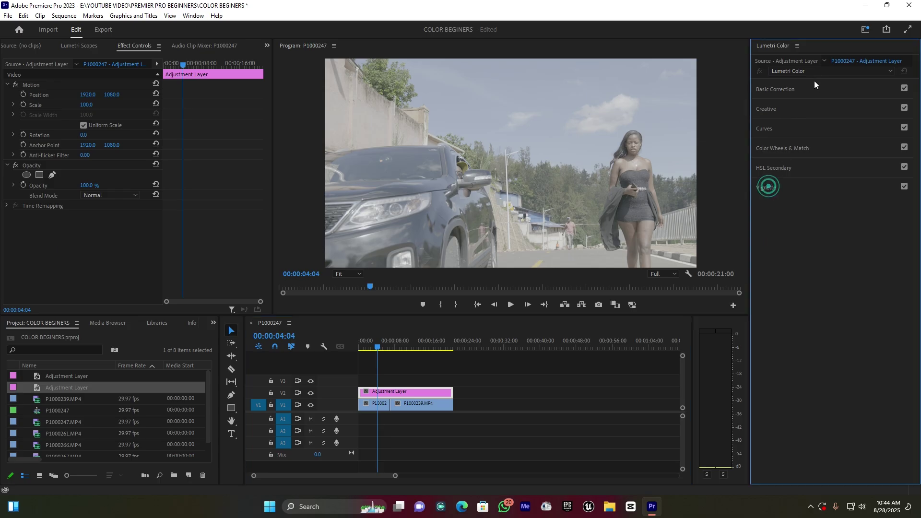
pyautogui.click(784, 90)
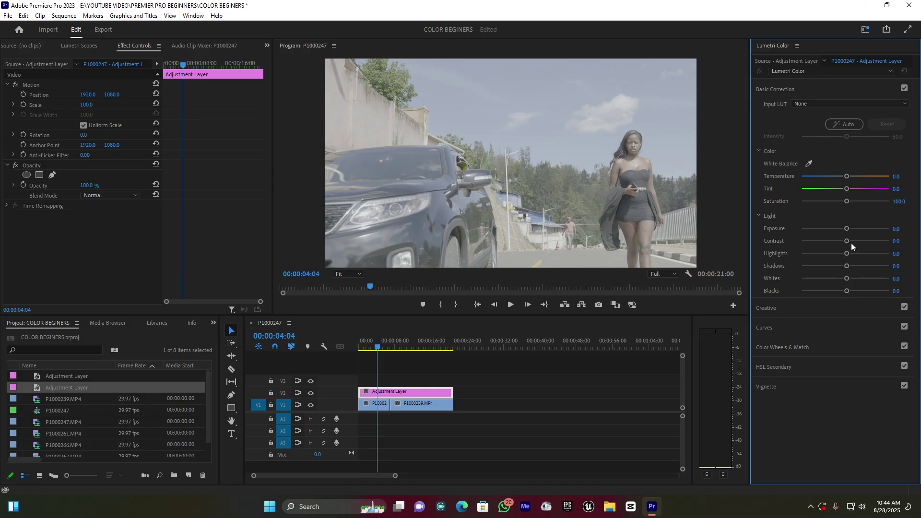
pyautogui.moveTo(849, 240); pyautogui.dragTo(870, 240)
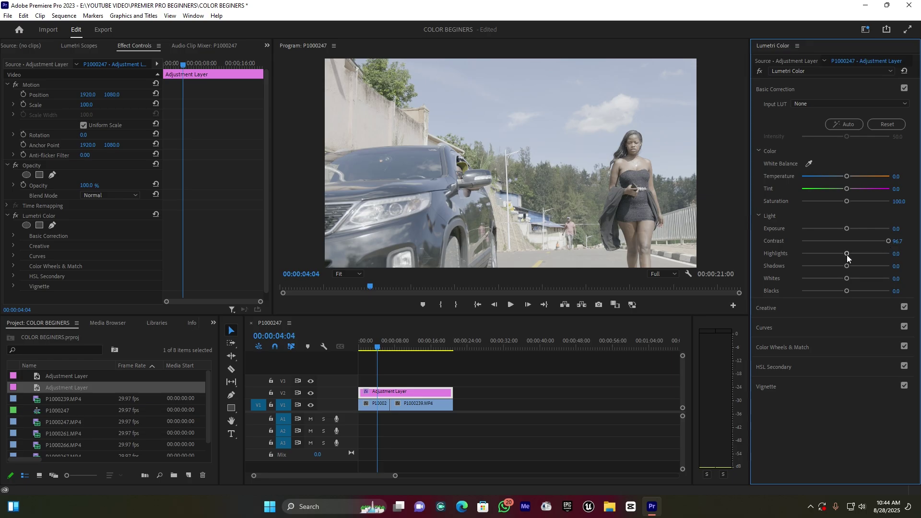
pyautogui.moveTo(847, 266)
pyautogui.mouseDown()
pyautogui.moveTo(819, 272)
pyautogui.moveTo(839, 253)
pyautogui.mouseUp()
pyautogui.click(848, 229)
pyautogui.moveTo(841, 291); pyautogui.dragTo(813, 295)
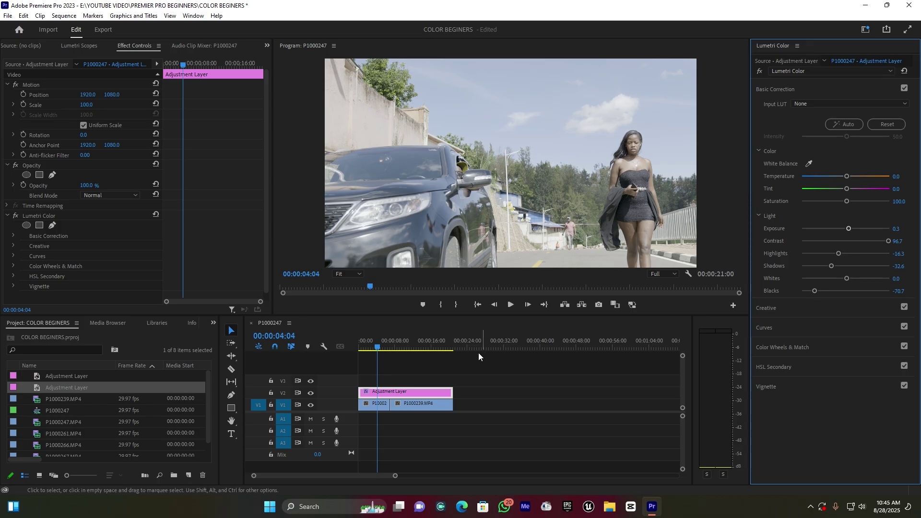
# Check the grade on both clips and set the Basic Correction saturation to 126.1.
pyautogui.click(418, 344)
pyautogui.press('space')
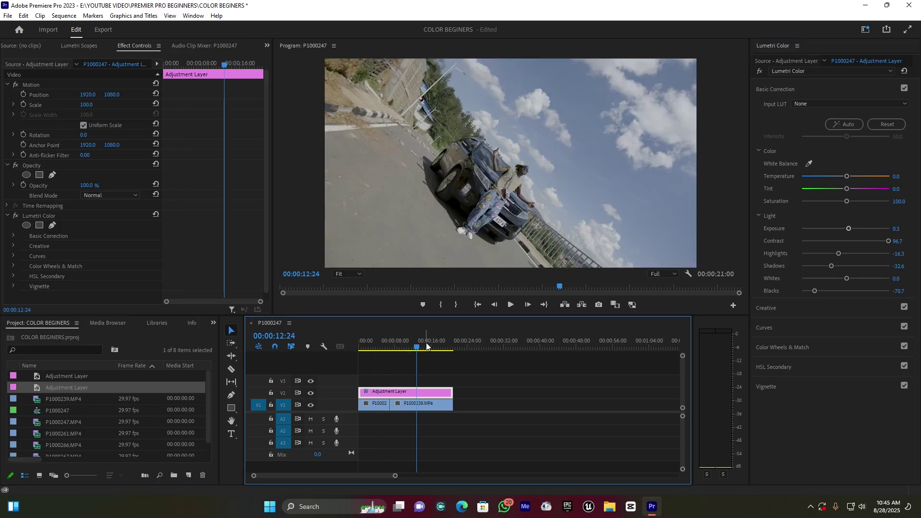
pyautogui.press('space')
pyautogui.click(378, 346)
pyautogui.click(379, 345)
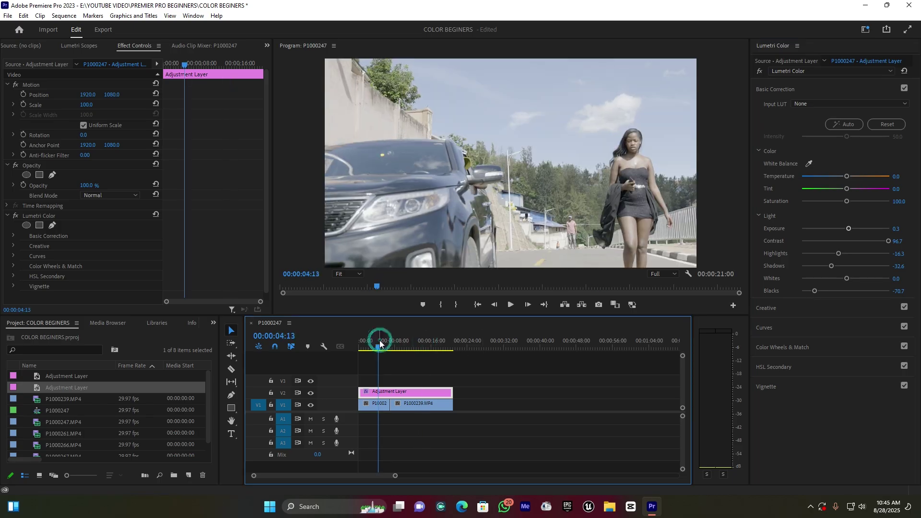
pyautogui.click(373, 344)
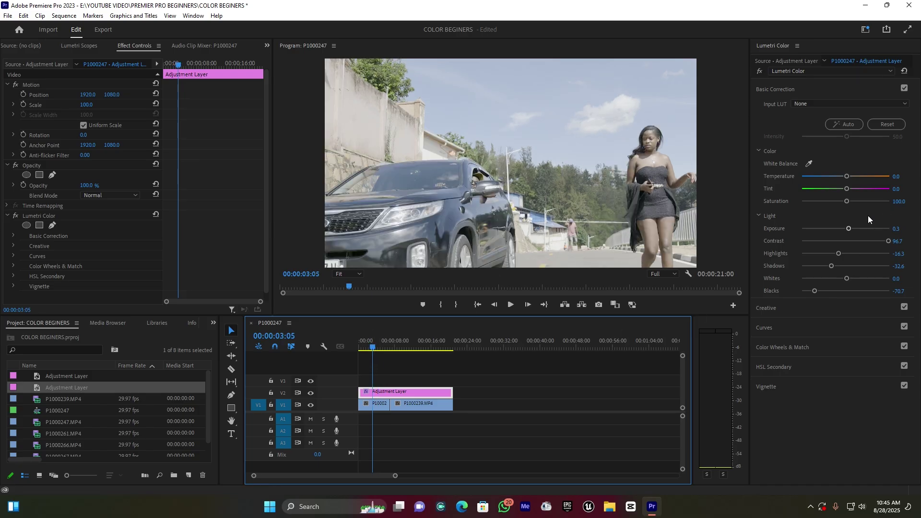
pyautogui.moveTo(848, 202); pyautogui.dragTo(856, 201)
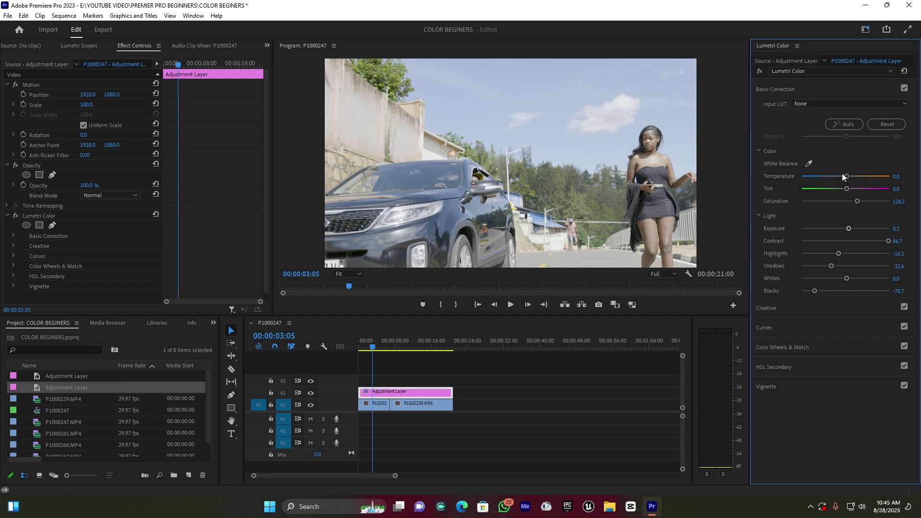
pyautogui.moveTo(848, 178); pyautogui.dragTo(848, 181)
pyautogui.click(783, 88)
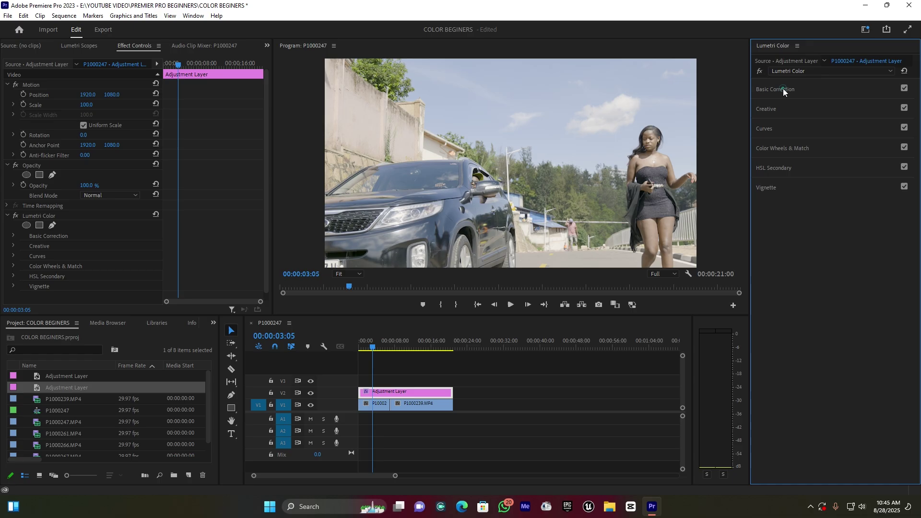
# In the Creative adjustments, set vibrance to 51.1 and sharpen to 5.4.
pyautogui.click(770, 110)
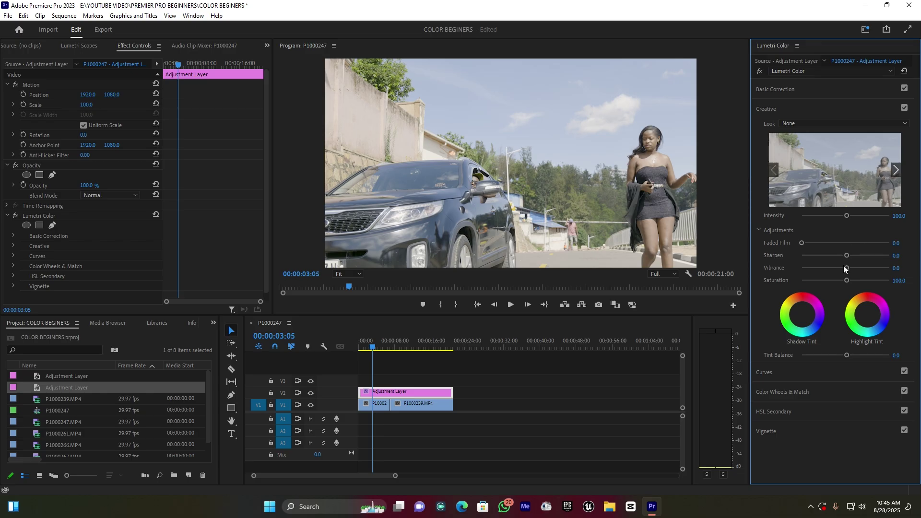
pyautogui.moveTo(848, 268); pyautogui.dragTo(863, 269)
pyautogui.click(849, 256)
# Increase the adjustment layer's Creative sharpening to 45.7 while judging the detail around the car window.
pyautogui.click(346, 273)
pyautogui.click(355, 347)
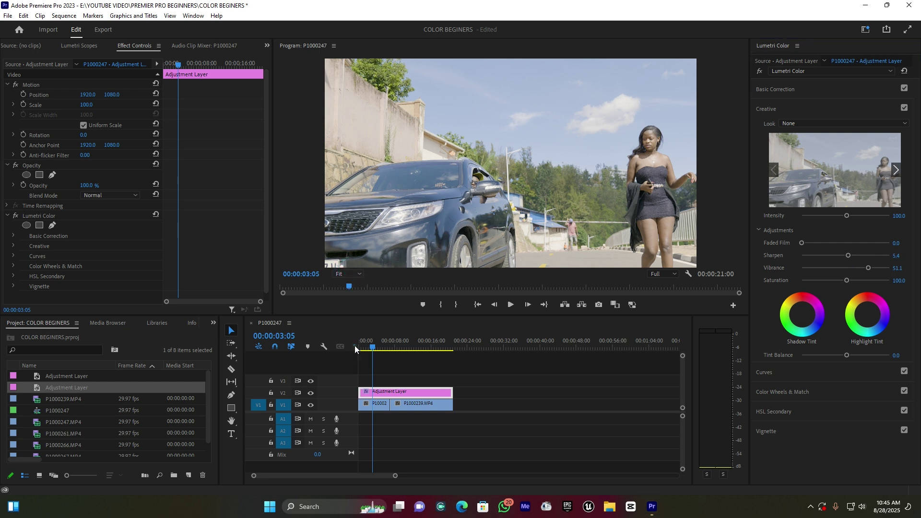
pyautogui.moveTo(738, 166); pyautogui.dragTo(738, 185)
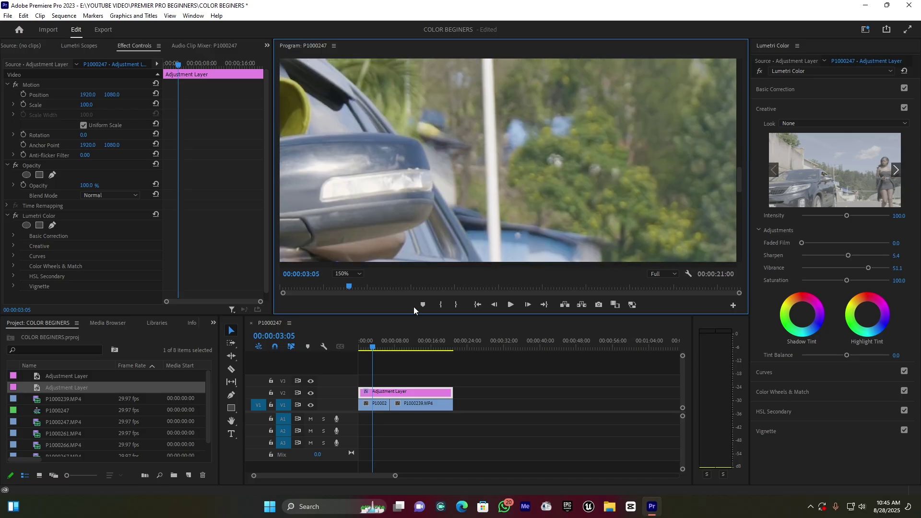
pyautogui.moveTo(528, 267); pyautogui.dragTo(485, 266)
pyautogui.moveTo(850, 256)
pyautogui.mouseDown()
pyautogui.moveTo(868, 255)
pyautogui.moveTo(798, 260)
pyautogui.moveTo(865, 261)
pyautogui.mouseUp()
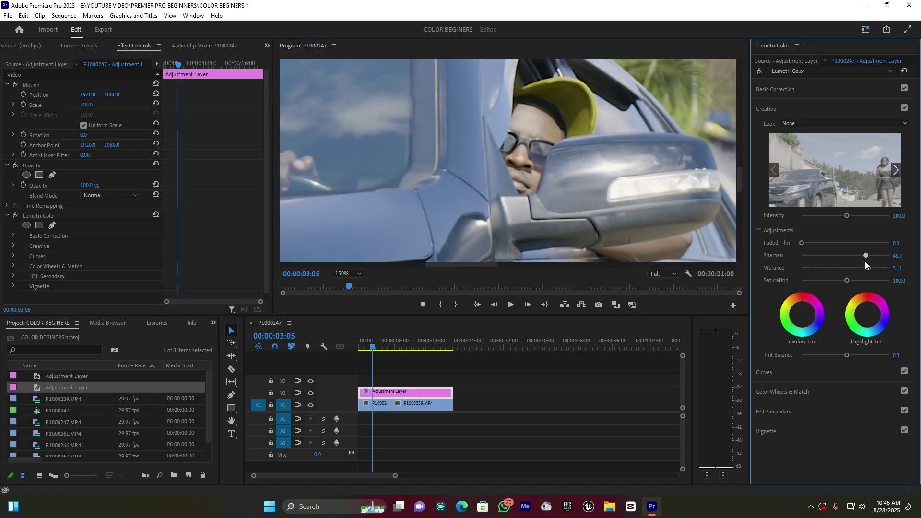
pyautogui.click(346, 274)
pyautogui.click(353, 284)
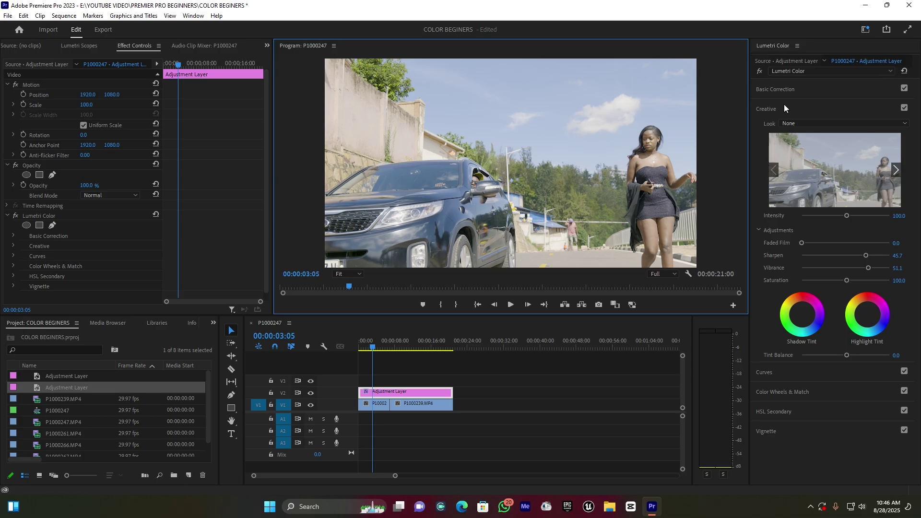
pyautogui.click(771, 109)
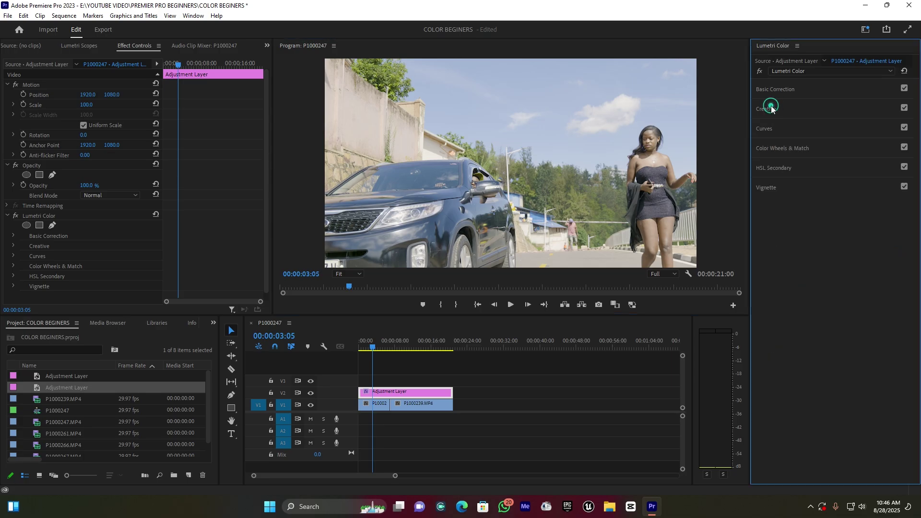
# Add a midpoint to the RGB master curve, pull its shadows slightly down, and compare the picture with and without track V2.
pyautogui.click(764, 130)
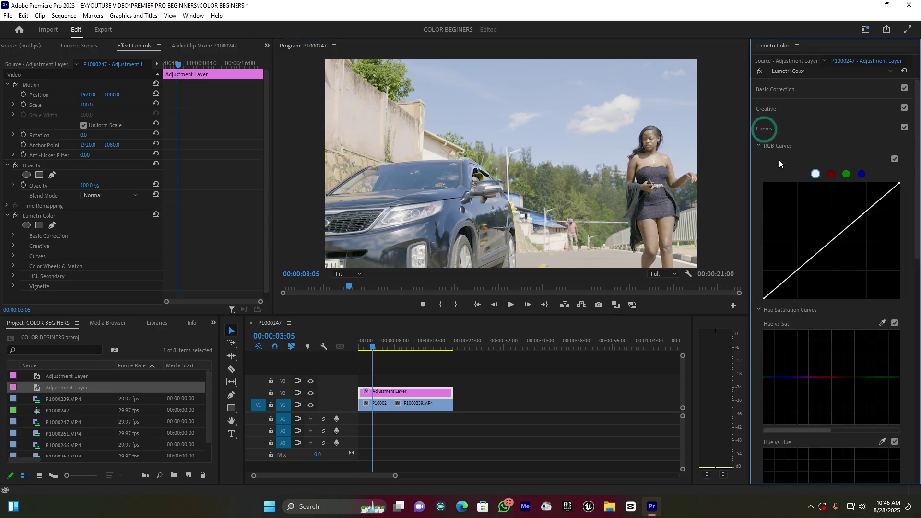
pyautogui.press('Right')
pyautogui.press('Right')
pyautogui.press('Left')
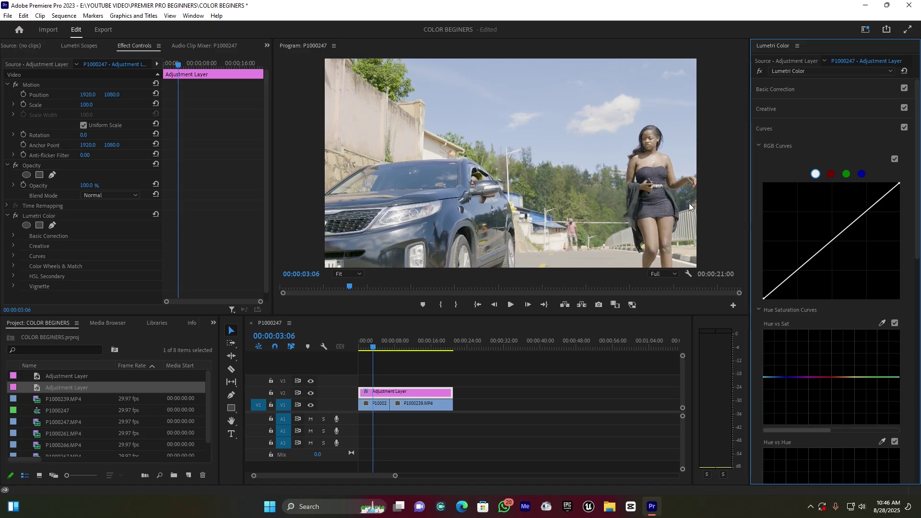
pyautogui.click(833, 241)
pyautogui.moveTo(796, 269); pyautogui.dragTo(801, 278)
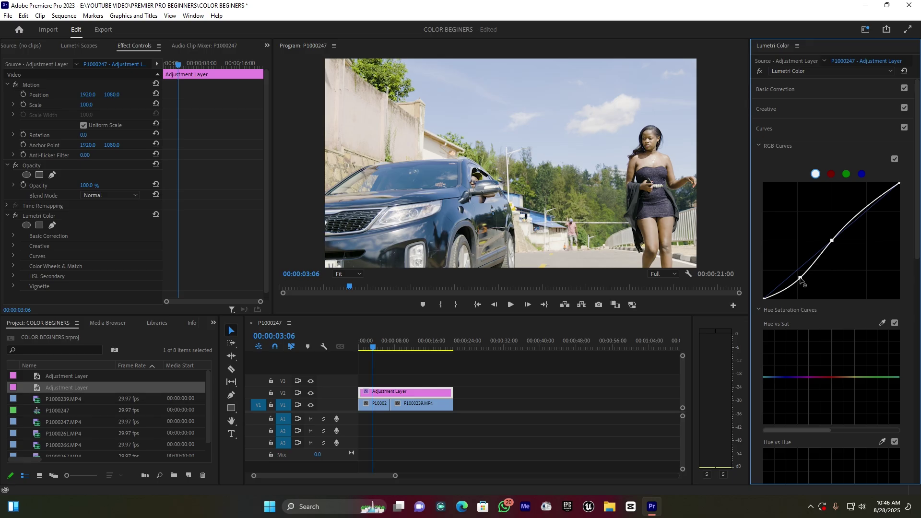
pyautogui.moveTo(801, 278); pyautogui.dragTo(798, 277)
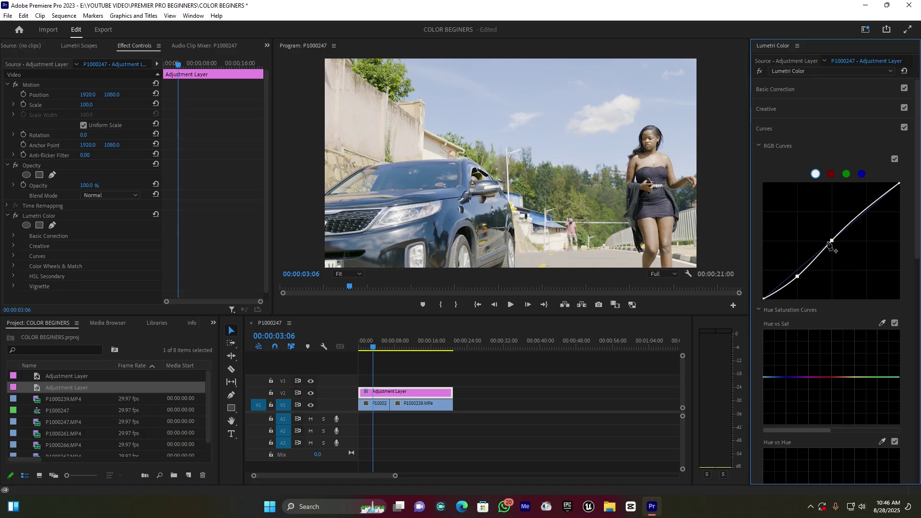
pyautogui.click(310, 394)
pyautogui.click(311, 394)
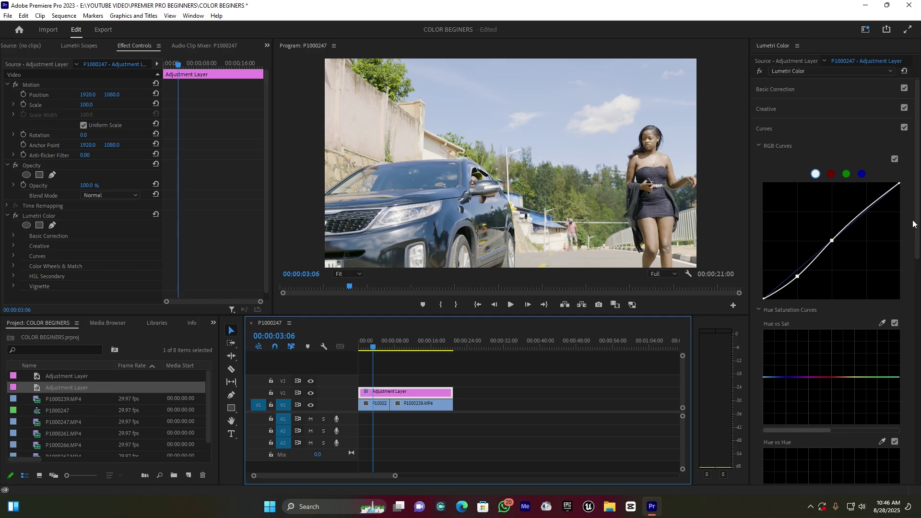
# Add anchor points at violet and green on the Hue vs Sat curve to isolate the blues.
pyautogui.moveTo(918, 218); pyautogui.dragTo(918, 288)
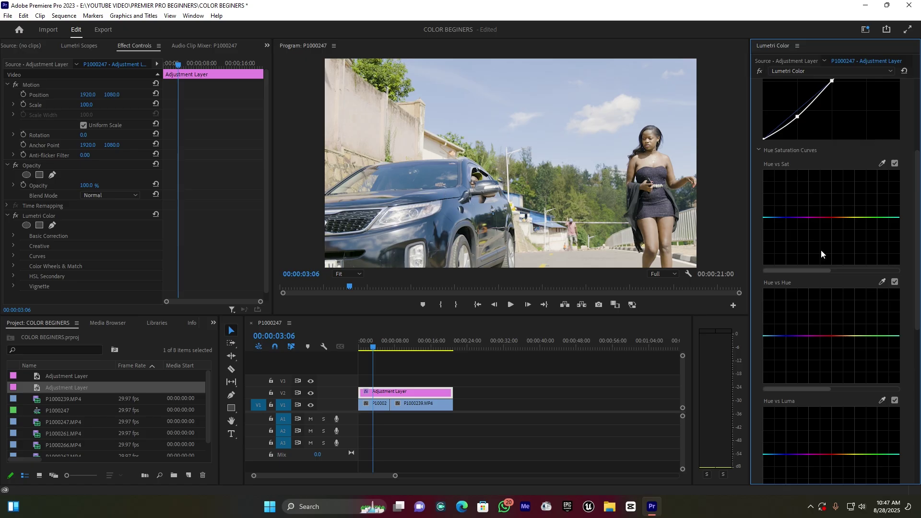
pyautogui.click(795, 218)
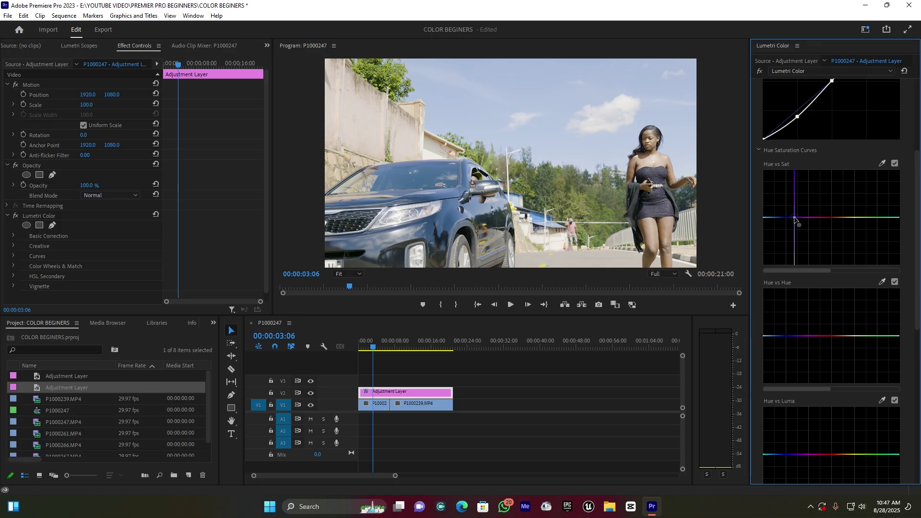
pyautogui.click(889, 218)
pyautogui.click(882, 163)
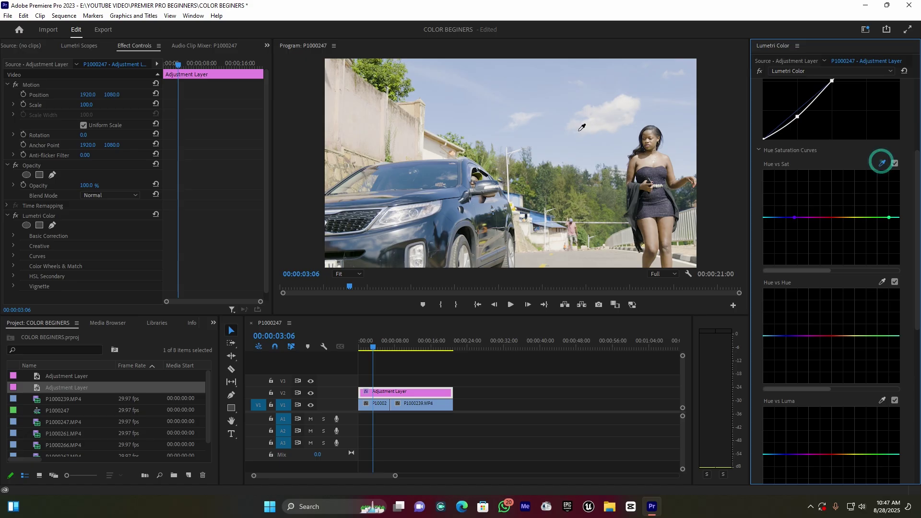
pyautogui.click(533, 93)
pyautogui.hotkey('ctrl', 'z')
# Add a point in the blue range of the Hue vs Sat curve and raise it to saturate the sky.
pyautogui.click(771, 217)
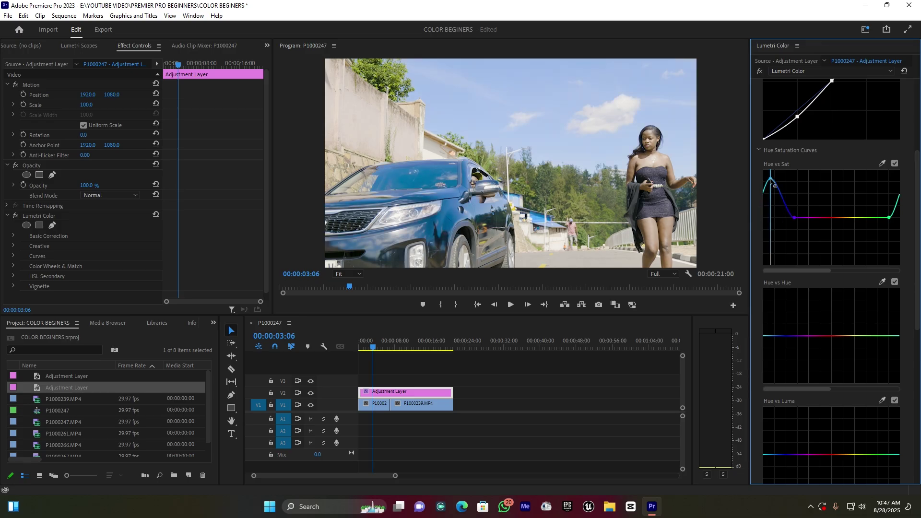
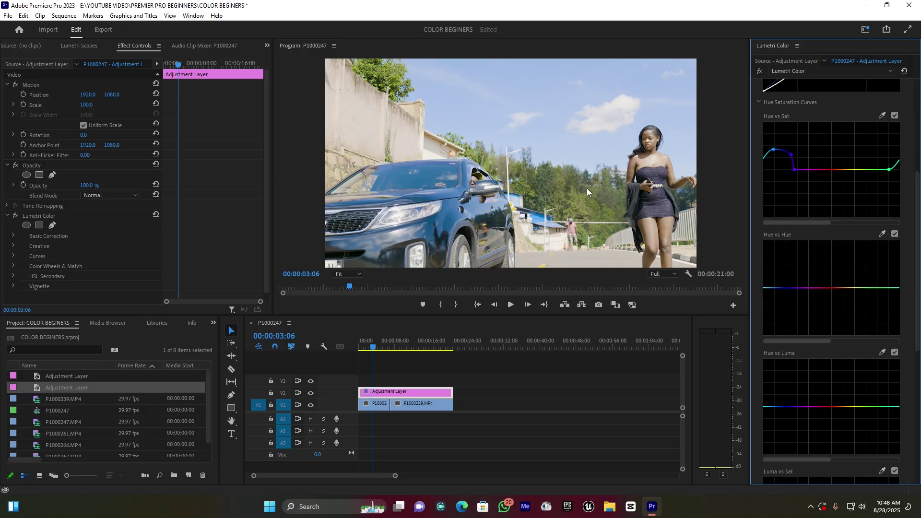
# Anchor the Hue vs Hue curve at orange and green and raise the yellow-green range between them to turn the foliage orange.
pyautogui.click(845, 288)
pyautogui.click(889, 288)
pyautogui.moveTo(853, 288)
pyautogui.mouseDown()
pyautogui.moveTo(853, 278)
pyautogui.moveTo(853, 303)
pyautogui.moveTo(851, 282)
pyautogui.mouseUp()
pyautogui.moveTo(874, 289); pyautogui.dragTo(849, 280)
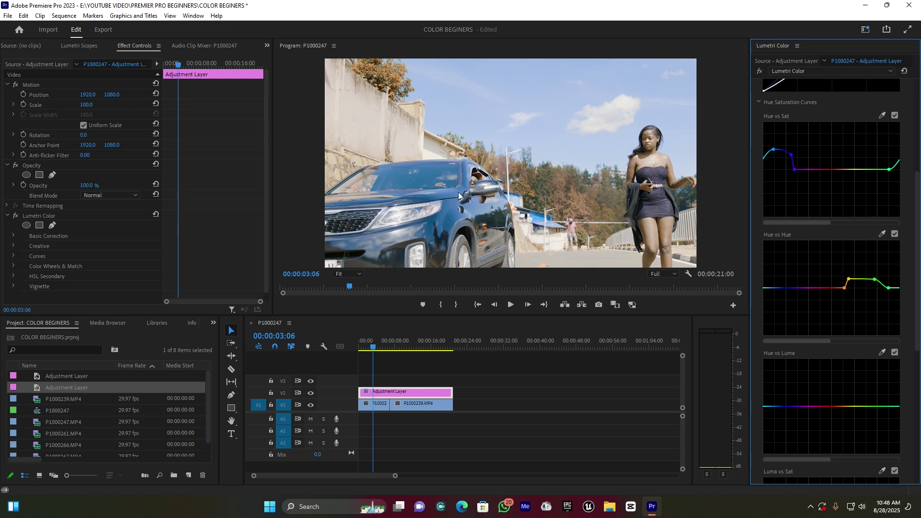
# Anchor the Hue vs Hue curve at violet, raise its blue point to shift the blues toward teal, and compare with the curve disabled.
pyautogui.click(797, 288)
pyautogui.moveTo(773, 288); pyautogui.dragTo(774, 285)
pyautogui.moveTo(772, 283); pyautogui.dragTo(775, 283)
pyautogui.click(895, 235)
pyautogui.click(895, 234)
pyautogui.click(896, 234)
pyautogui.click(895, 234)
# Anchor the Hue vs Luma curve at violet and green and lower a point in the blue range to darken the sky.
pyautogui.scroll(-2, 828, 320)
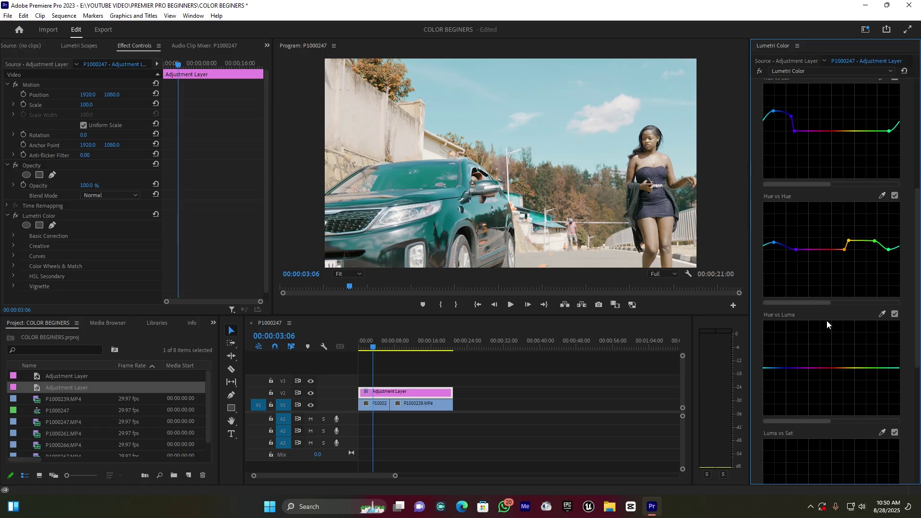
pyautogui.scroll(-2, 827, 320)
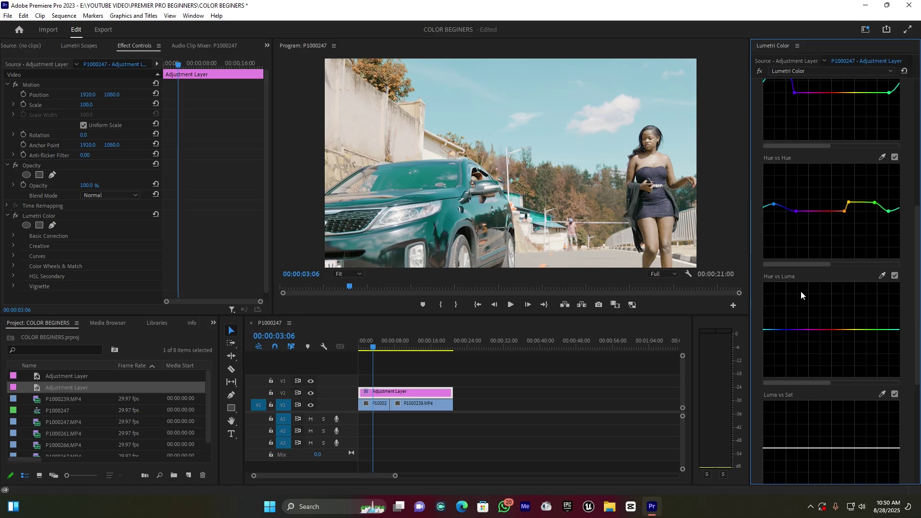
pyautogui.scroll(-2, 810, 312)
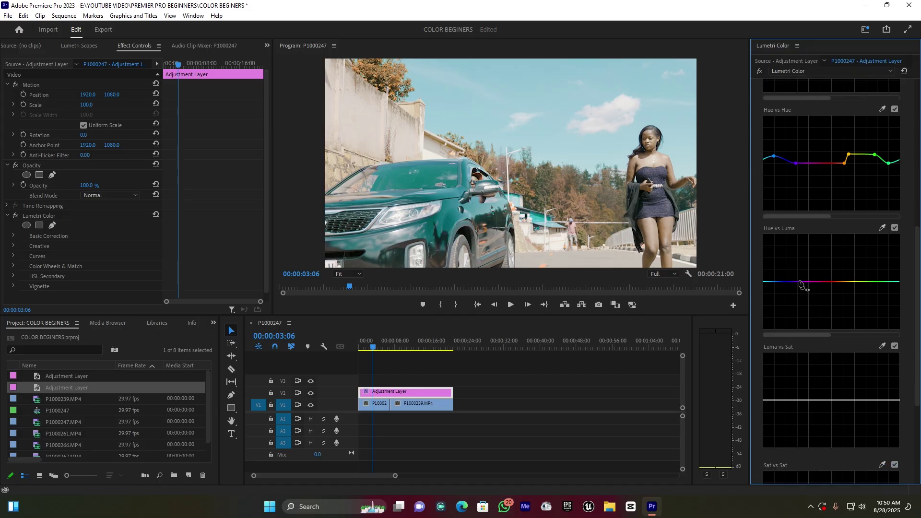
pyautogui.click(799, 281)
pyautogui.click(889, 282)
pyautogui.click(777, 283)
pyautogui.moveTo(776, 283); pyautogui.dragTo(776, 289)
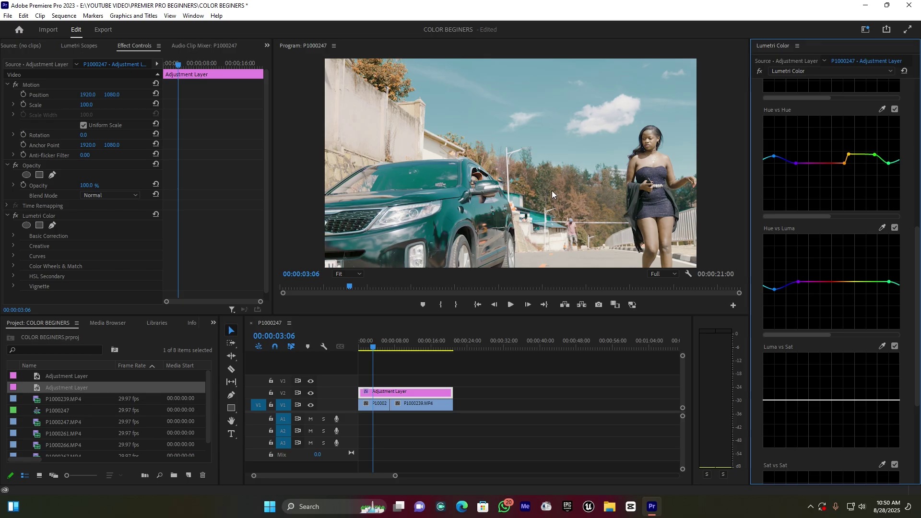
# Anchor the Hue vs Luma curve at orange, lower its yellow-green range to darken the foliage, and compare with the curve disabled.
pyautogui.click(845, 282)
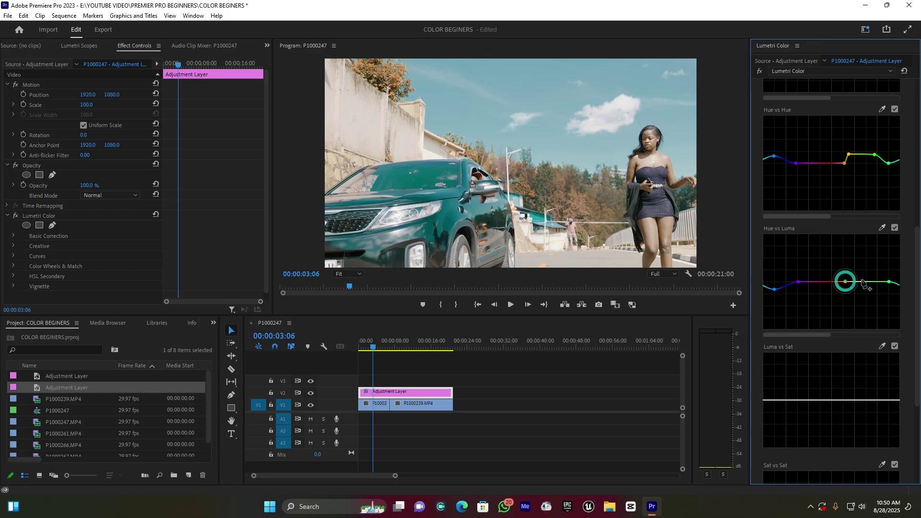
pyautogui.moveTo(863, 283); pyautogui.dragTo(865, 290)
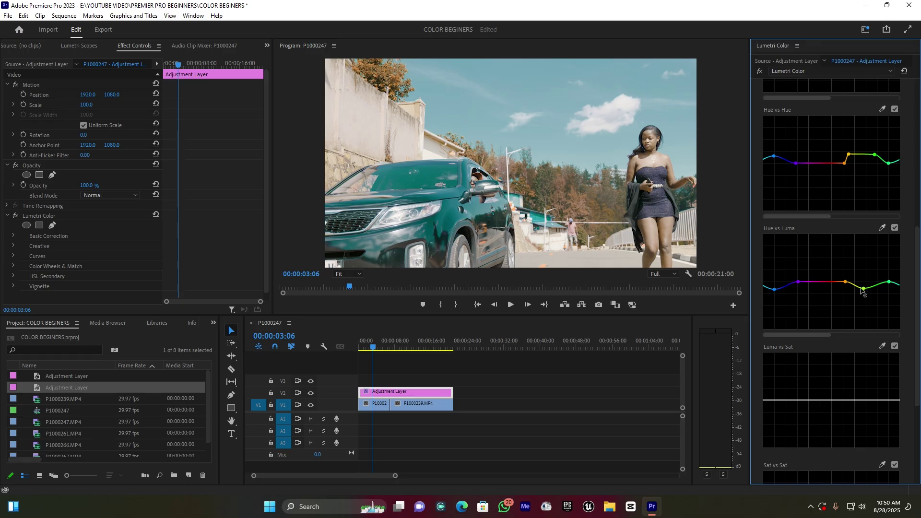
pyautogui.click(895, 229)
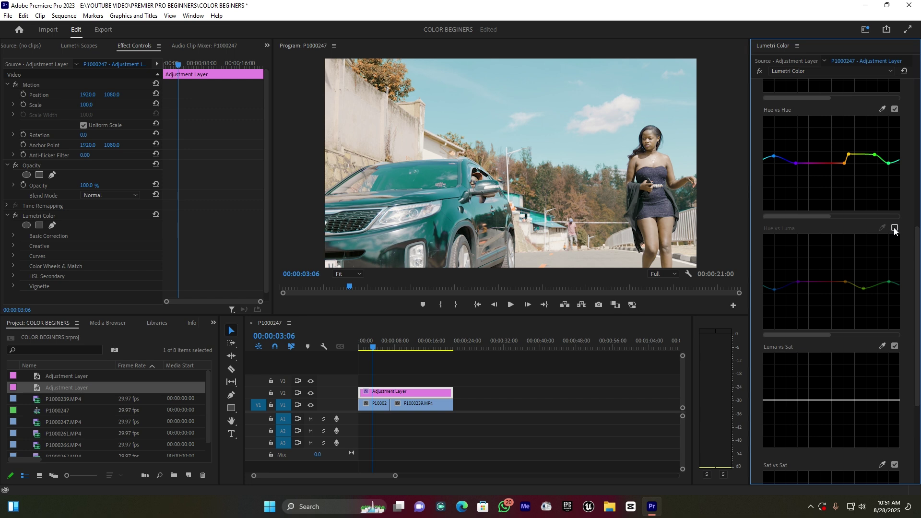
pyautogui.click(895, 229)
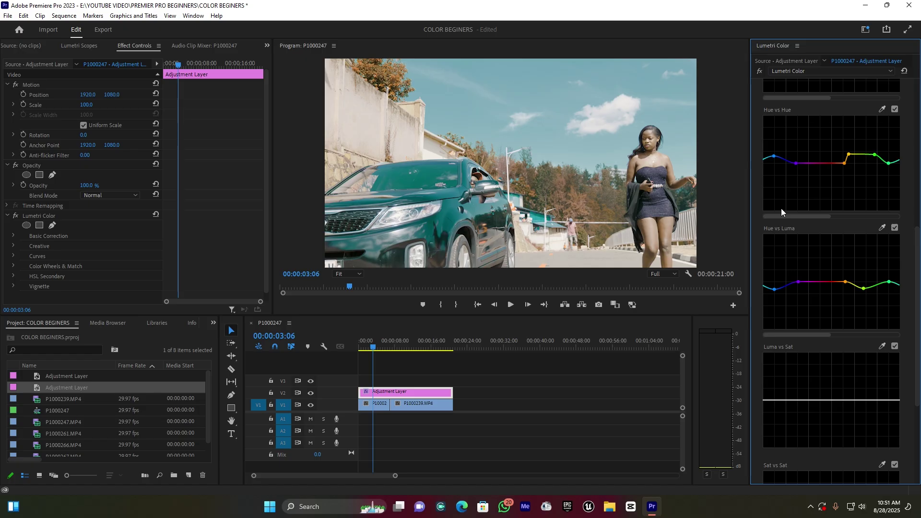
# Add a midpoint to the Luma vs Sat curve, raise it slightly, and check the grade on the second clip before returning to the first.
pyautogui.click(829, 399)
pyautogui.moveTo(830, 399); pyautogui.dragTo(830, 396)
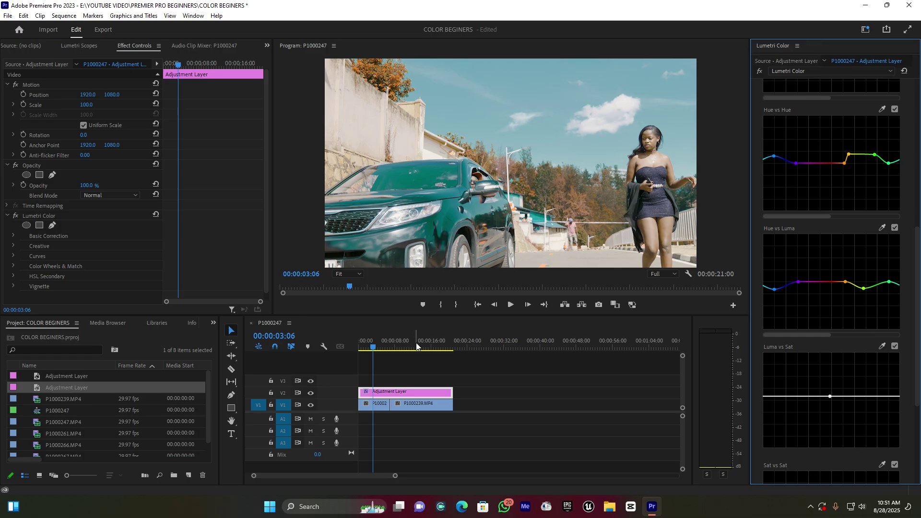
pyautogui.moveTo(416, 344); pyautogui.dragTo(430, 344)
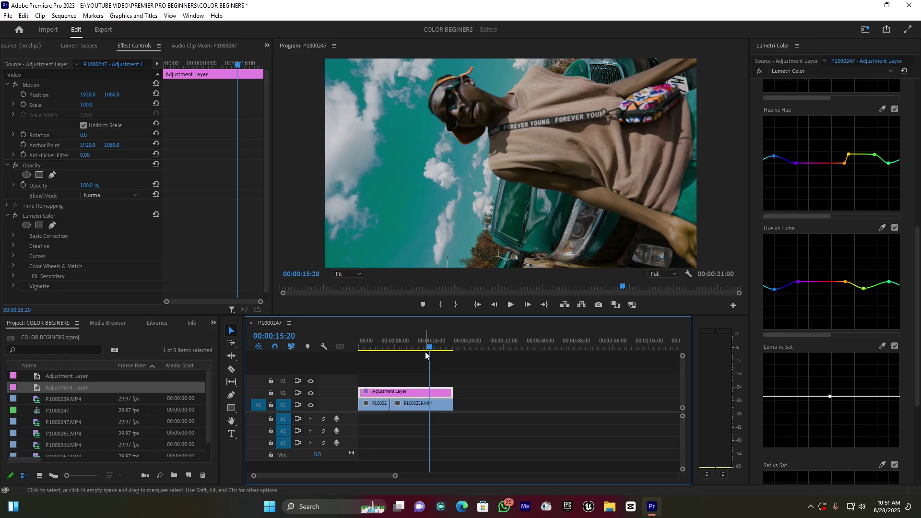
pyautogui.click(376, 340)
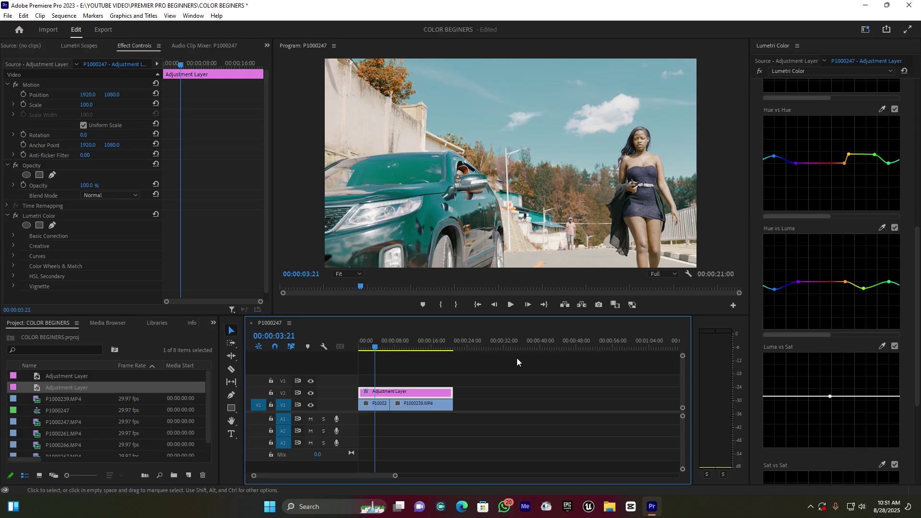
# Start an HSL Secondary key from red, show its Color/Gray mask, and adjust the hue, saturation and luminance ranges to isolate the skin tones.
pyautogui.scroll(5, 804, 226)
pyautogui.scroll(5, 804, 226)
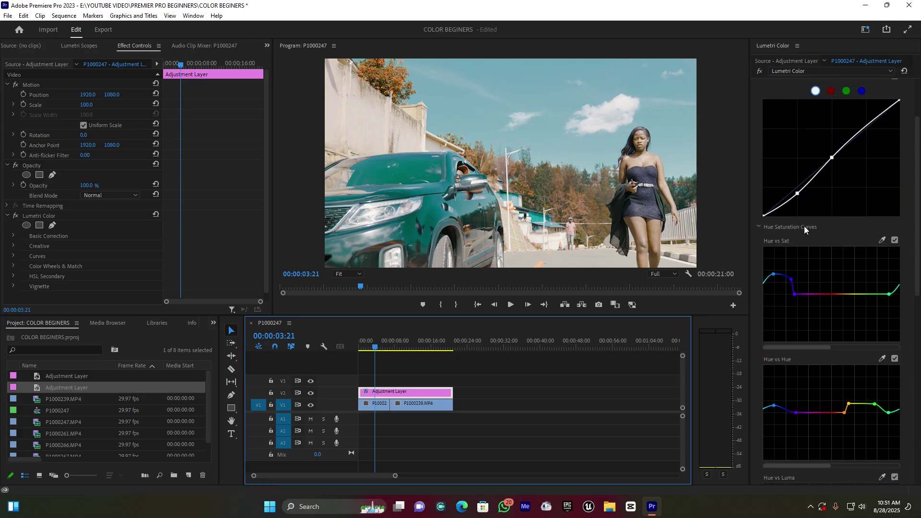
pyautogui.click(772, 132)
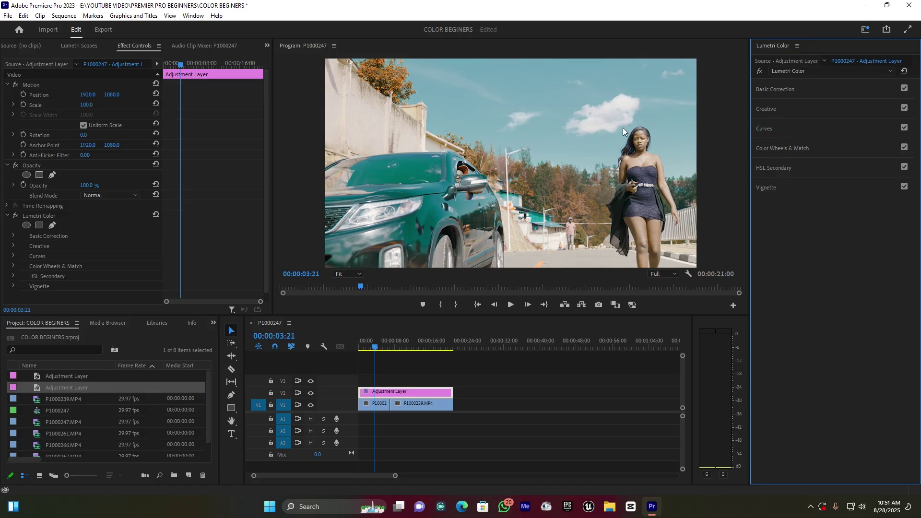
pyautogui.click(783, 167)
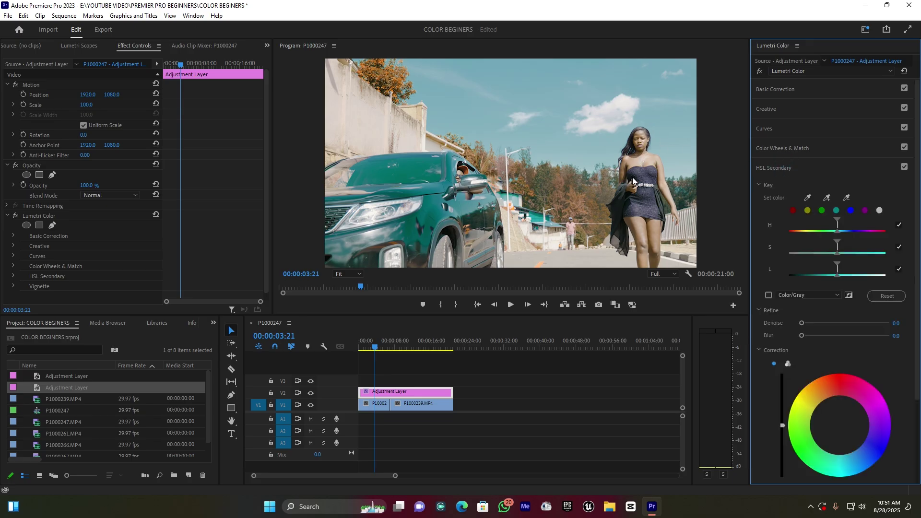
pyautogui.click(793, 211)
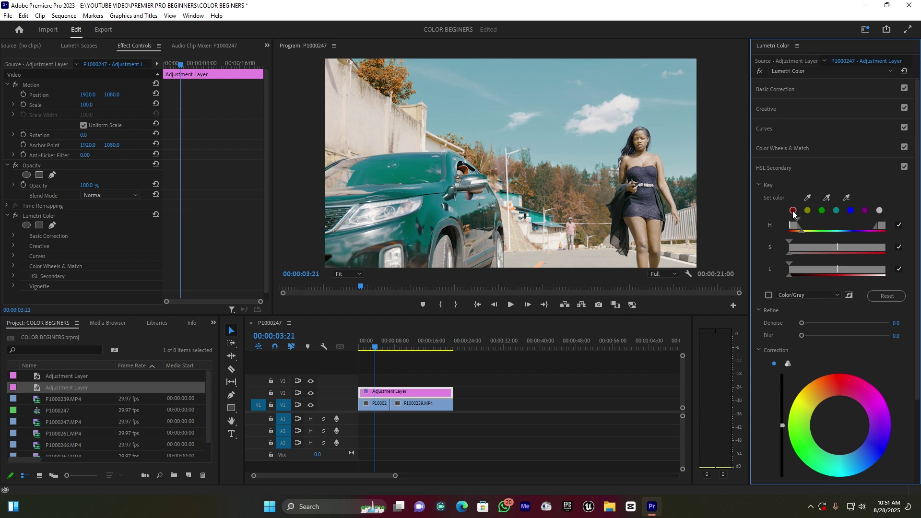
pyautogui.click(769, 296)
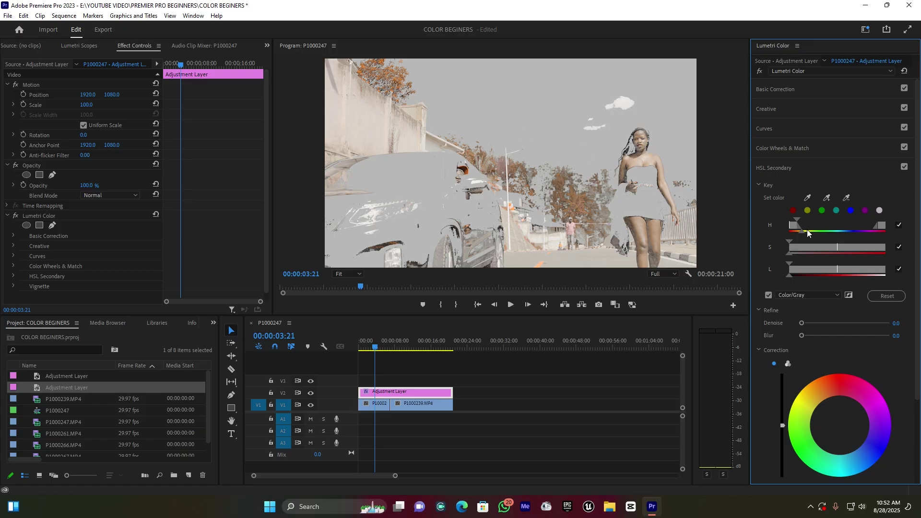
pyautogui.moveTo(799, 247); pyautogui.dragTo(800, 225)
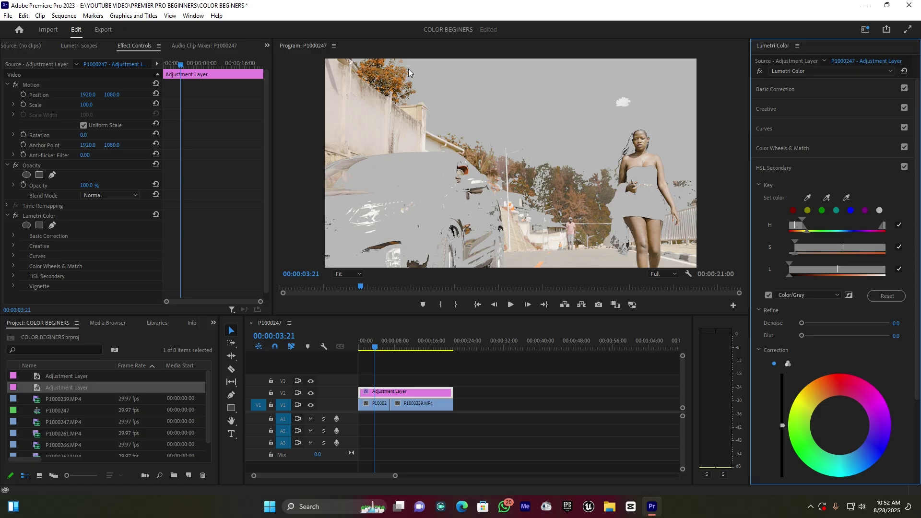
pyautogui.moveTo(805, 267); pyautogui.dragTo(812, 267)
# Set the skin key's Blur to 8.5, inspecting the mask edges on the woman at 150% before fitting the picture again.
pyautogui.scroll(-1, 840, 347)
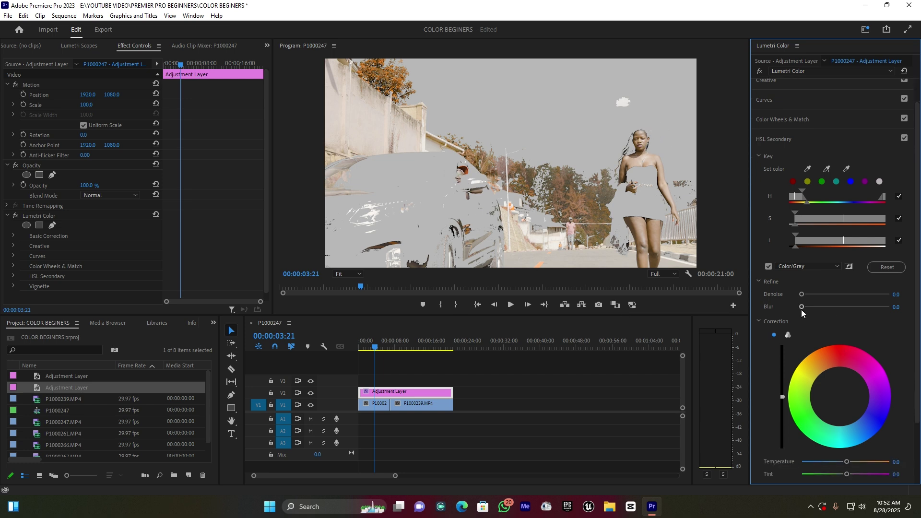
pyautogui.moveTo(802, 306); pyautogui.dragTo(810, 310)
pyautogui.click(349, 274)
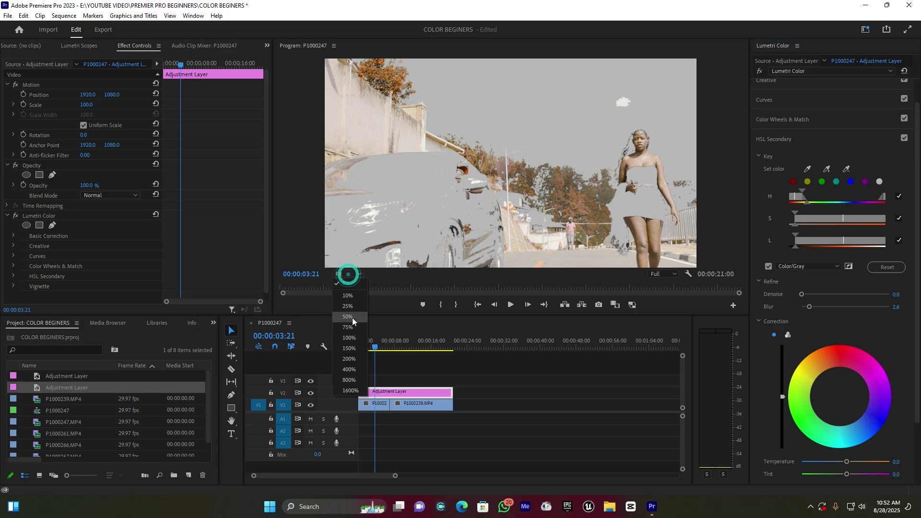
pyautogui.click(356, 349)
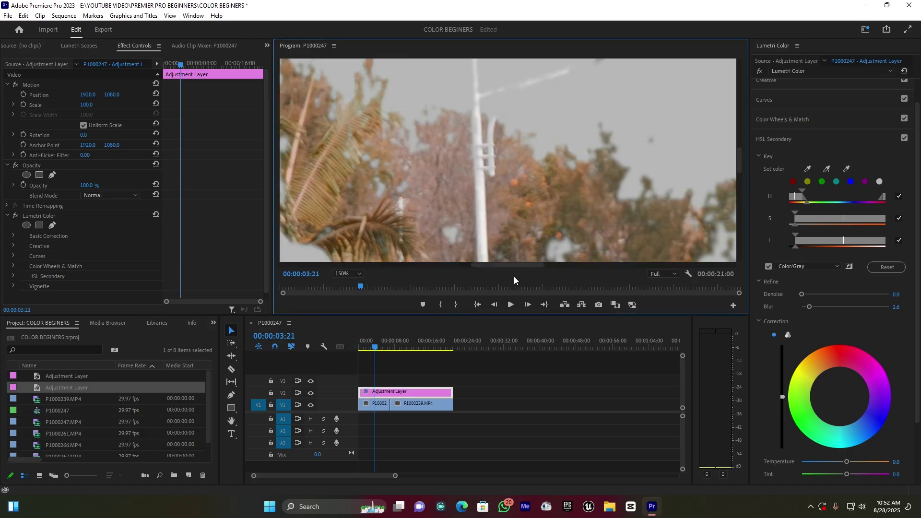
pyautogui.moveTo(514, 266); pyautogui.dragTo(682, 266)
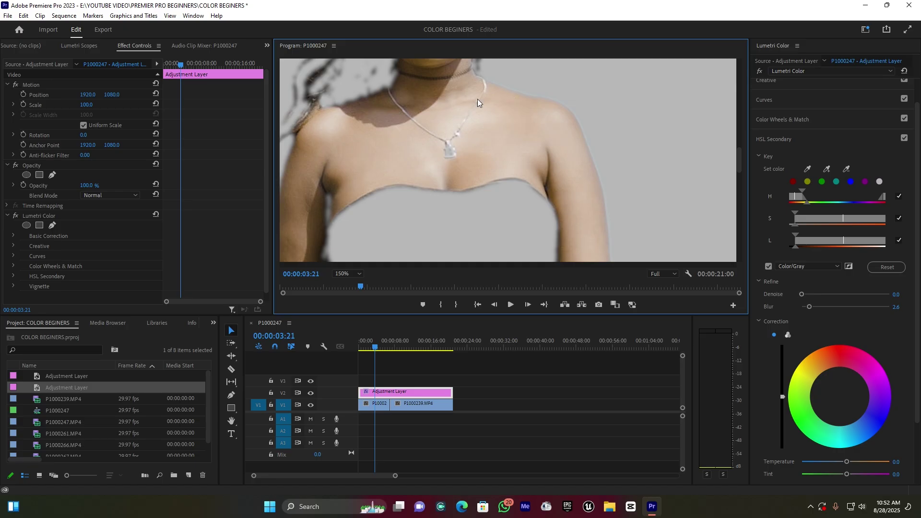
pyautogui.moveTo(811, 307); pyautogui.dragTo(826, 307)
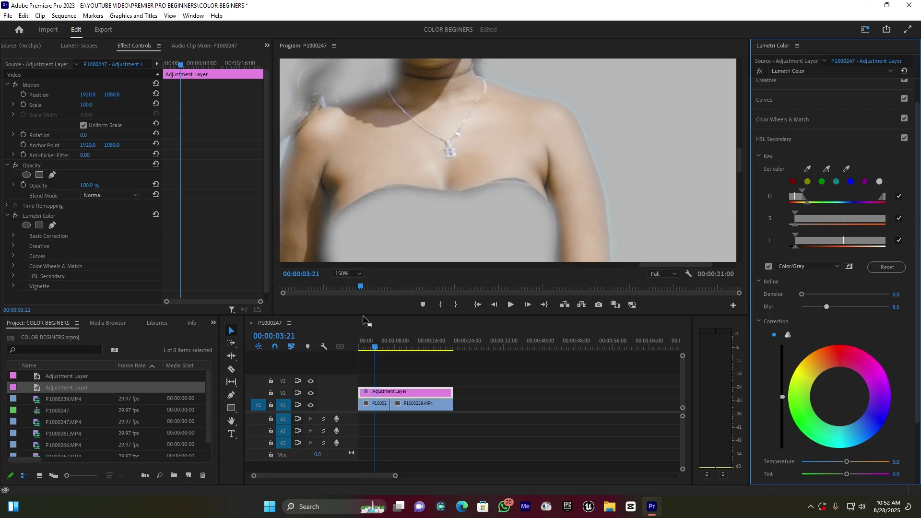
pyautogui.click(349, 278)
pyautogui.click(350, 281)
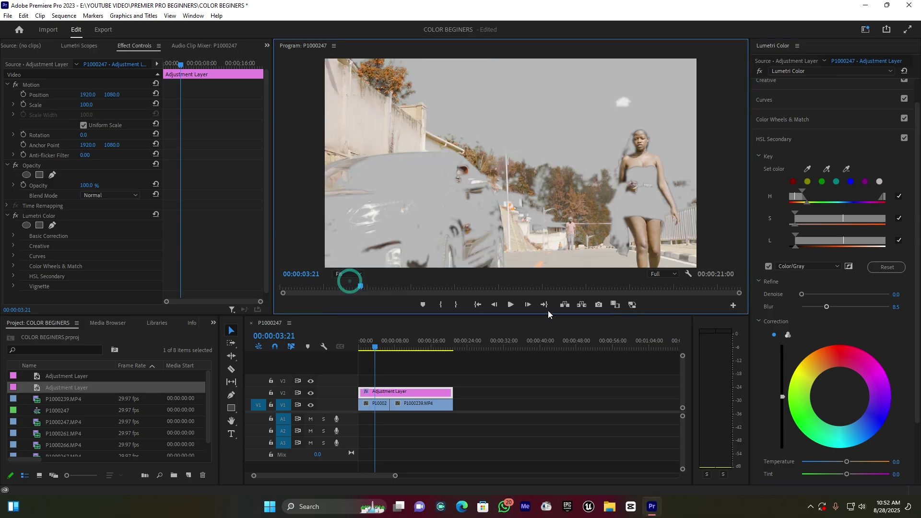
# Set the skin key's Temperature to 19.6, shift its correction wheel slightly toward red, and turn off the Color/Gray mask.
pyautogui.scroll(-2, 845, 428)
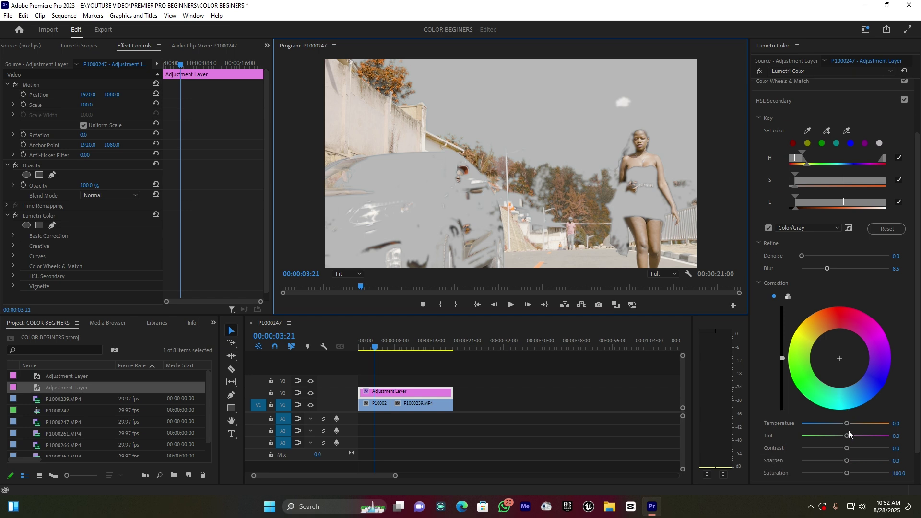
pyautogui.moveTo(847, 423); pyautogui.dragTo(856, 425)
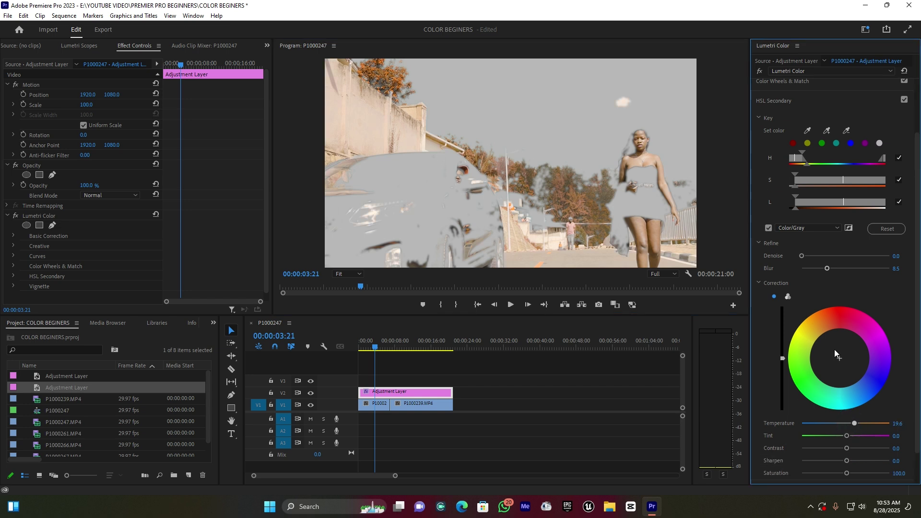
pyautogui.moveTo(840, 358); pyautogui.dragTo(839, 353)
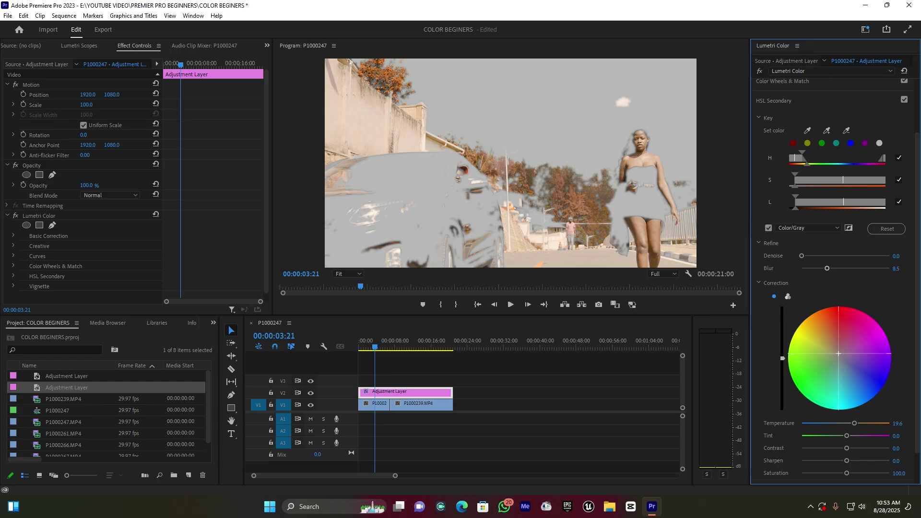
pyautogui.click(768, 227)
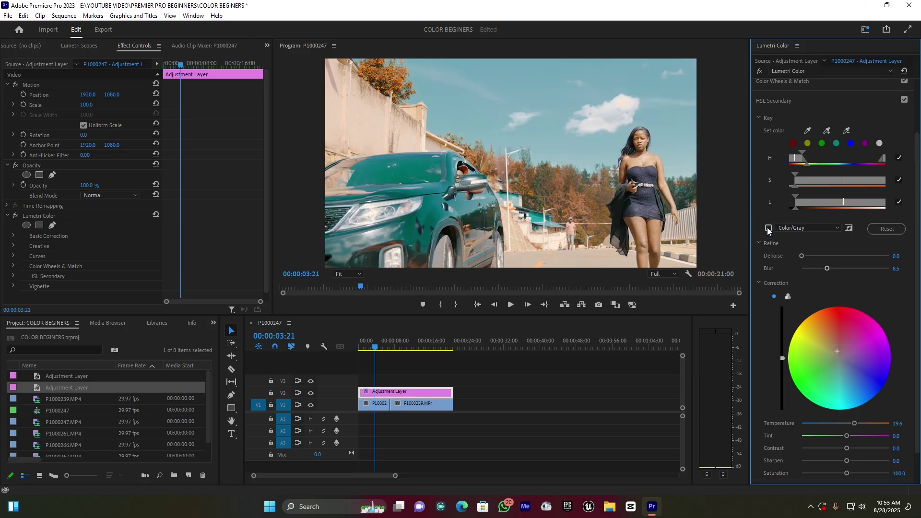
# Fine-tune the skin correction wheel between red and orange, raise its brightness slightly, and collapse HSL Secondary.
pyautogui.moveTo(838, 351); pyautogui.dragTo(834, 351)
pyautogui.moveTo(833, 352); pyautogui.dragTo(837, 347)
pyautogui.moveTo(783, 358); pyautogui.dragTo(783, 353)
pyautogui.click(773, 100)
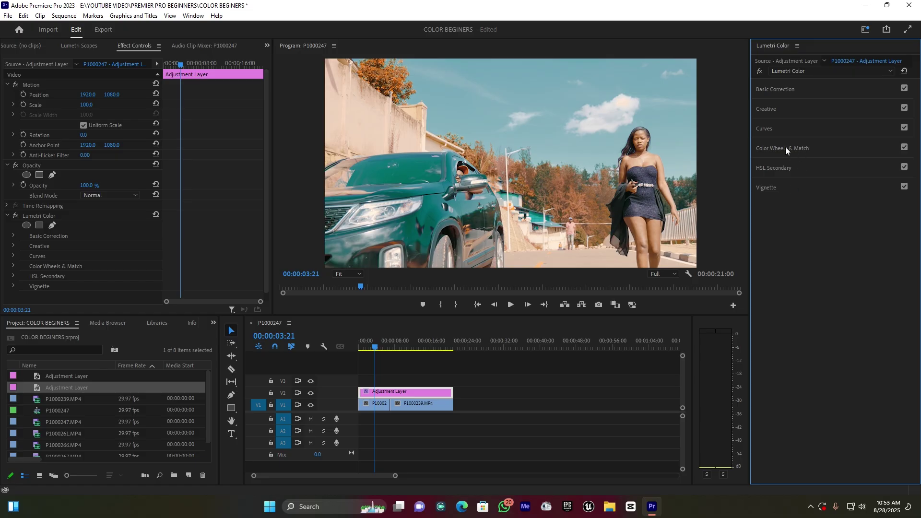
# Try lowering the yellow and green points of the Hue vs Hue curve to turn the foliage green.
pyautogui.click(772, 129)
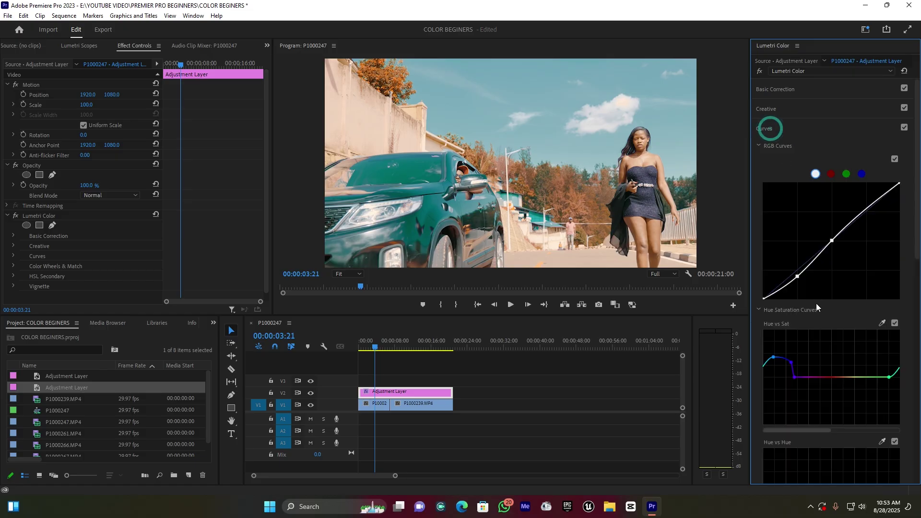
pyautogui.scroll(-5, 822, 316)
pyautogui.scroll(-2, 823, 315)
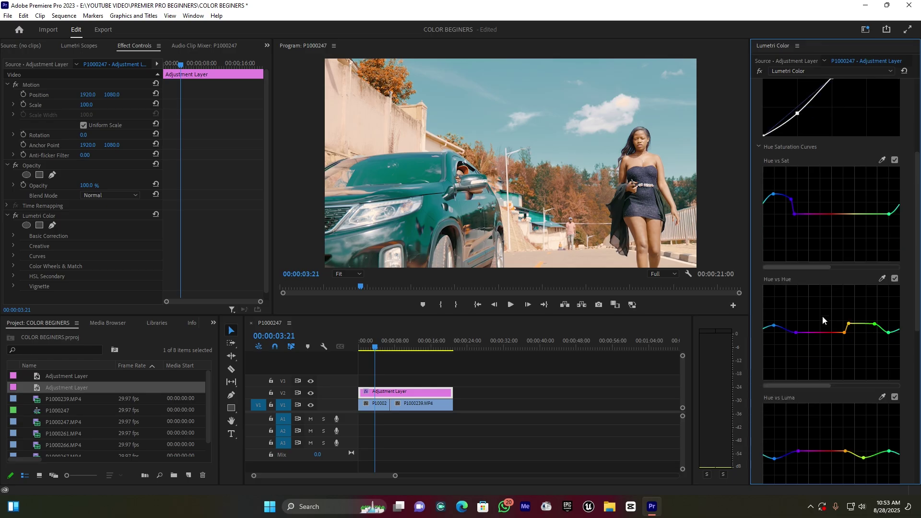
pyautogui.moveTo(848, 325); pyautogui.dragTo(854, 339)
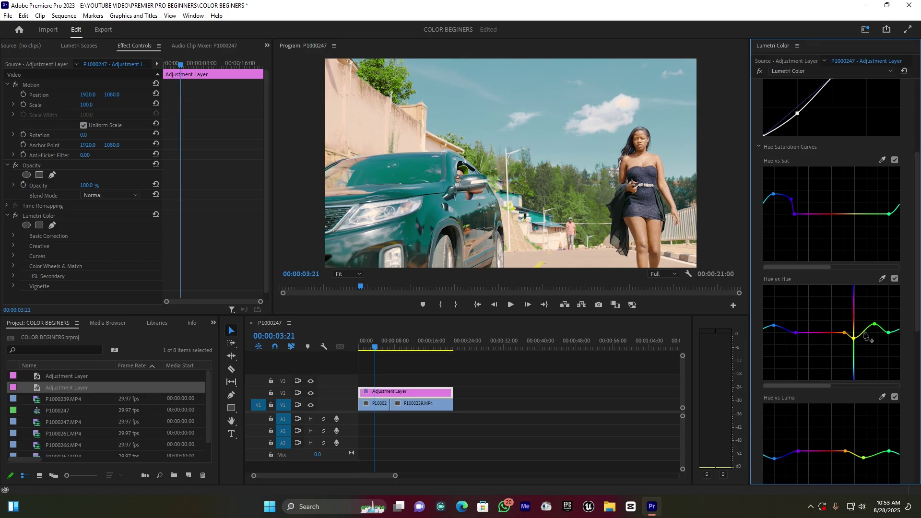
pyautogui.moveTo(875, 325); pyautogui.dragTo(846, 362)
pyautogui.click(853, 340)
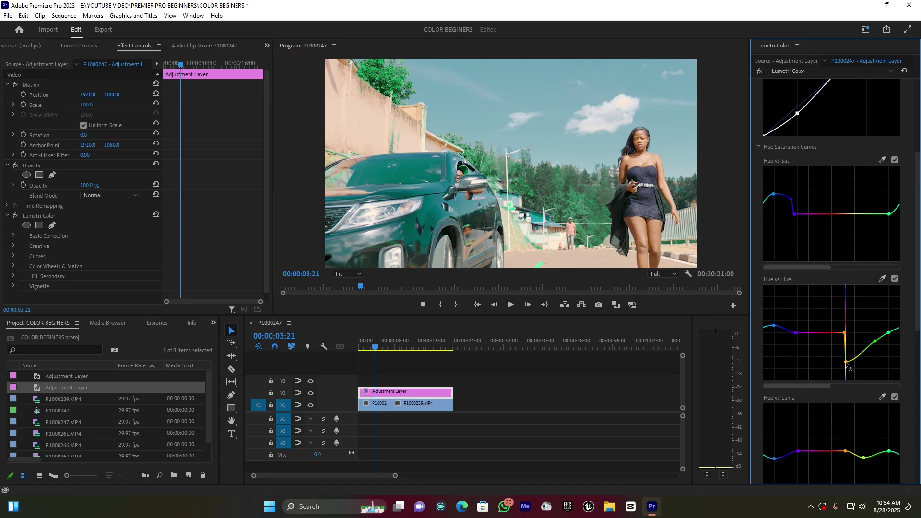
# Raise the yellow and green points of the Hue vs Hue curve just above the baseline to give the foliage a softer golden-orange hue.
pyautogui.moveTo(847, 364); pyautogui.dragTo(851, 333)
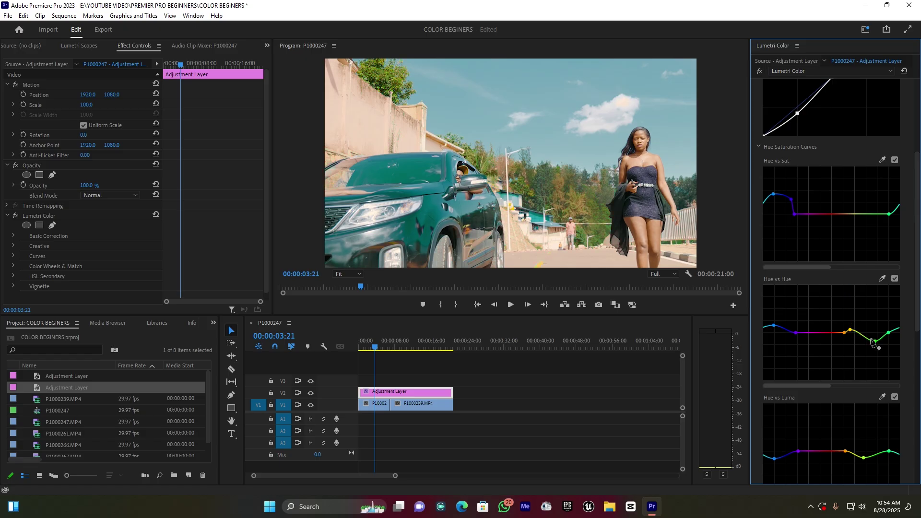
pyautogui.moveTo(875, 341); pyautogui.dragTo(880, 333)
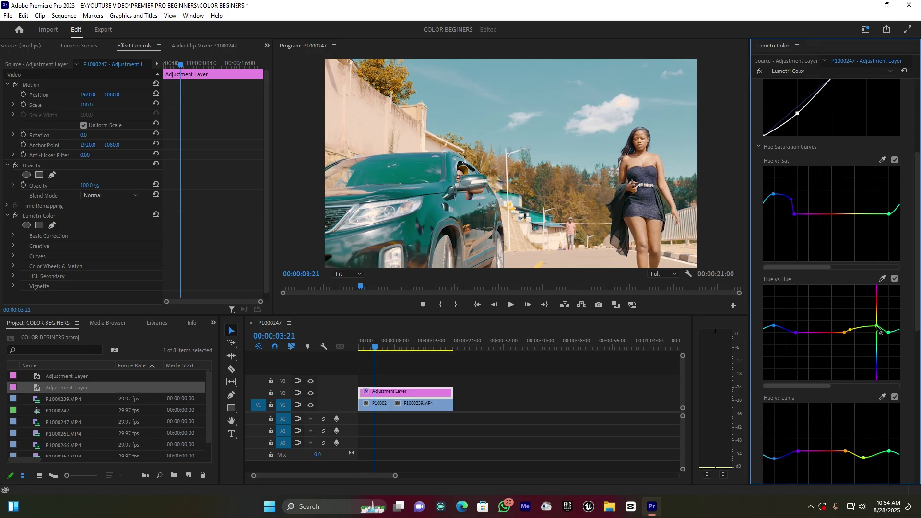
pyautogui.moveTo(851, 330); pyautogui.dragTo(852, 328)
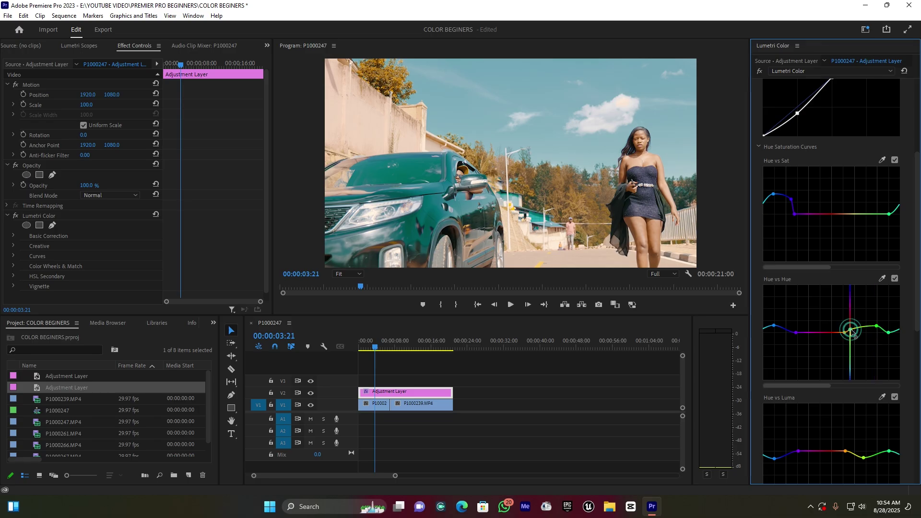
# Raise the orange-yellow point of the Hue vs Hue curve level with its neighbouring yellow-green point and collapse Curves.
pyautogui.click(879, 326)
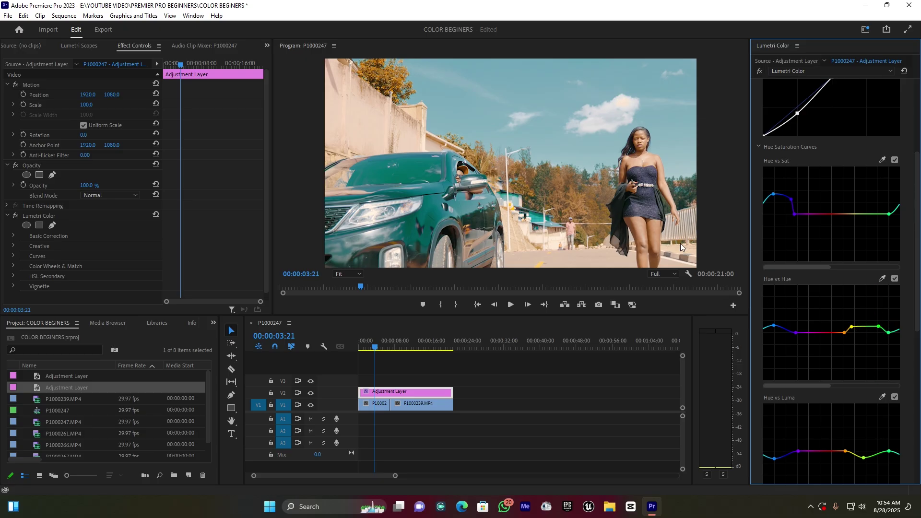
pyautogui.scroll(5, 807, 255)
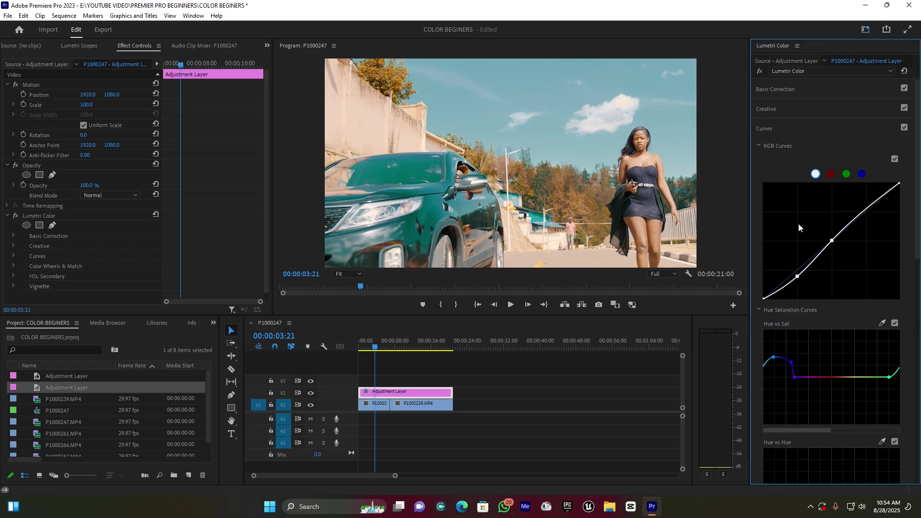
pyautogui.click(766, 133)
# In the adjustment layer's Basic Correction, set Temperature to 2.2, Contrast to 100 and Blacks to -91.3.
pyautogui.click(778, 89)
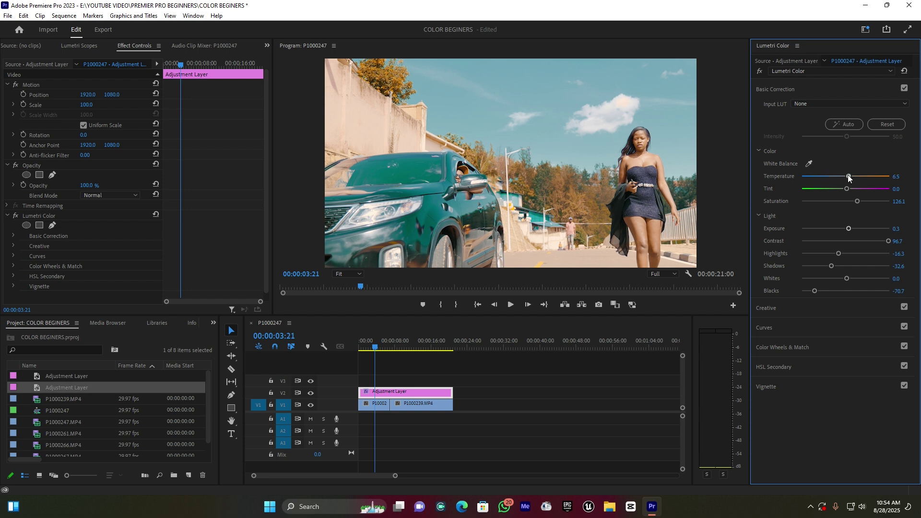
pyautogui.moveTo(848, 177); pyautogui.dragTo(848, 179)
pyautogui.moveTo(816, 292); pyautogui.dragTo(810, 292)
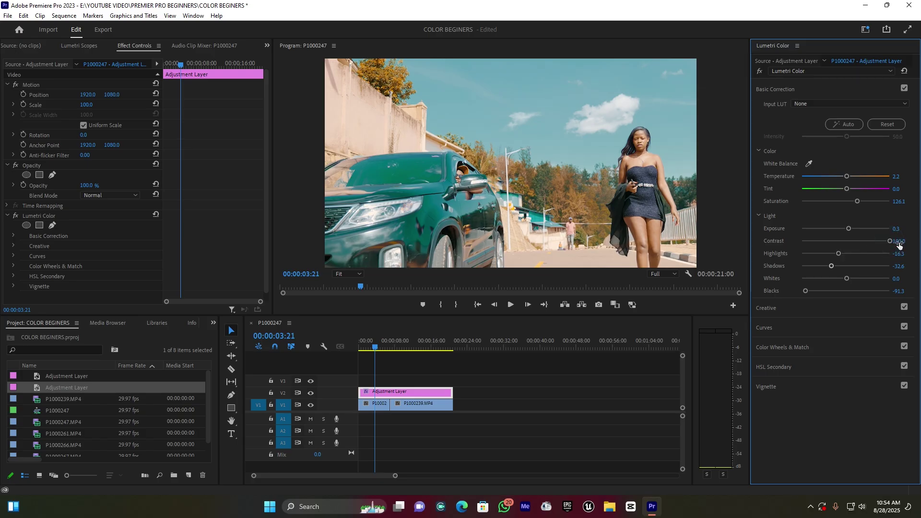
pyautogui.click(781, 91)
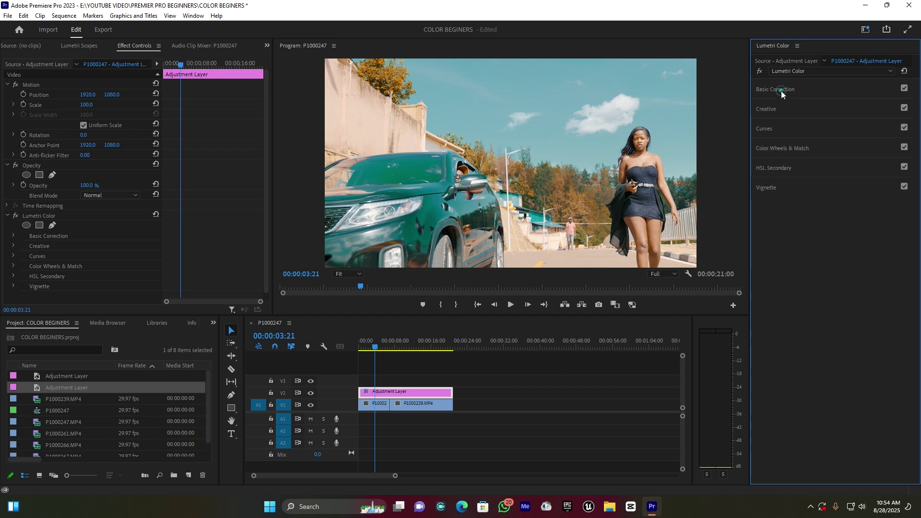
# Slightly lower the brightness of the Shadows and Highlights color wheels on the adjustment layer.
pyautogui.click(776, 147)
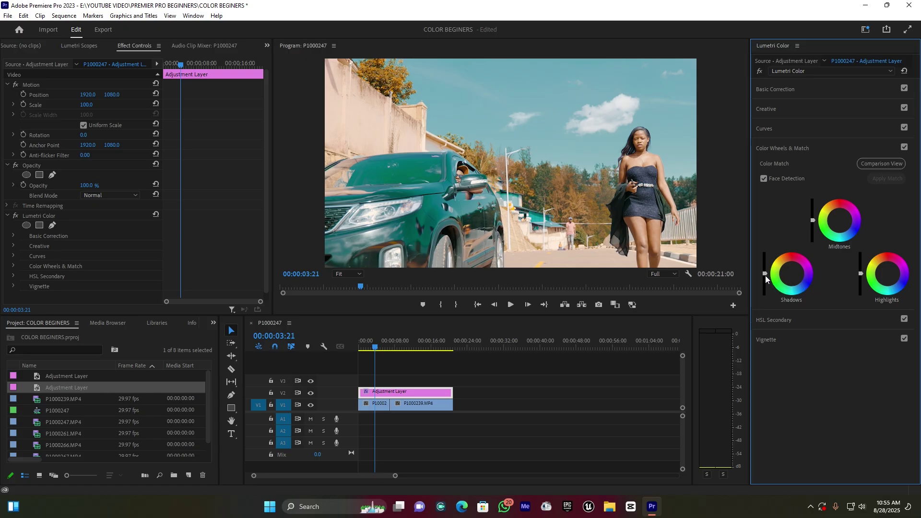
pyautogui.moveTo(765, 274)
pyautogui.mouseDown()
pyautogui.moveTo(765, 261)
pyautogui.moveTo(765, 276)
pyautogui.mouseUp()
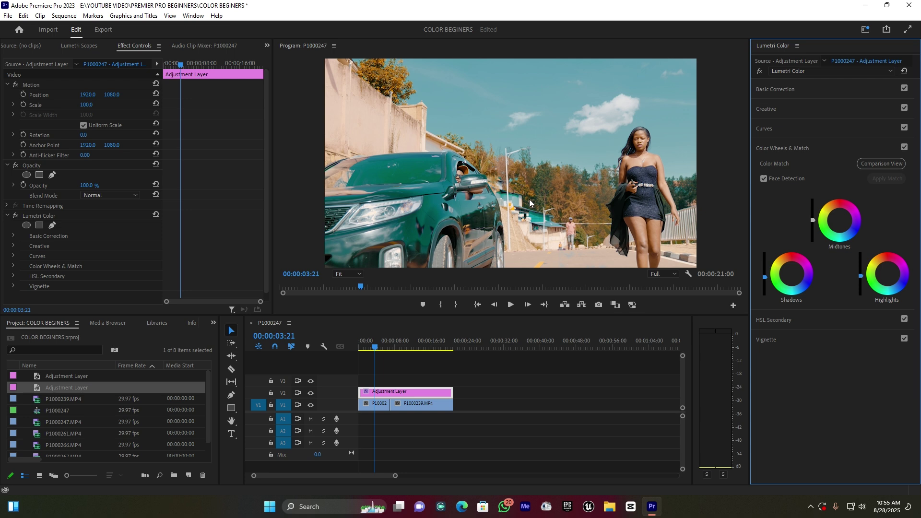
# Compare the second clip around 00:00:13:16 with and without the grade by toggling the adjustment layer track's visibility.
pyautogui.click(411, 342)
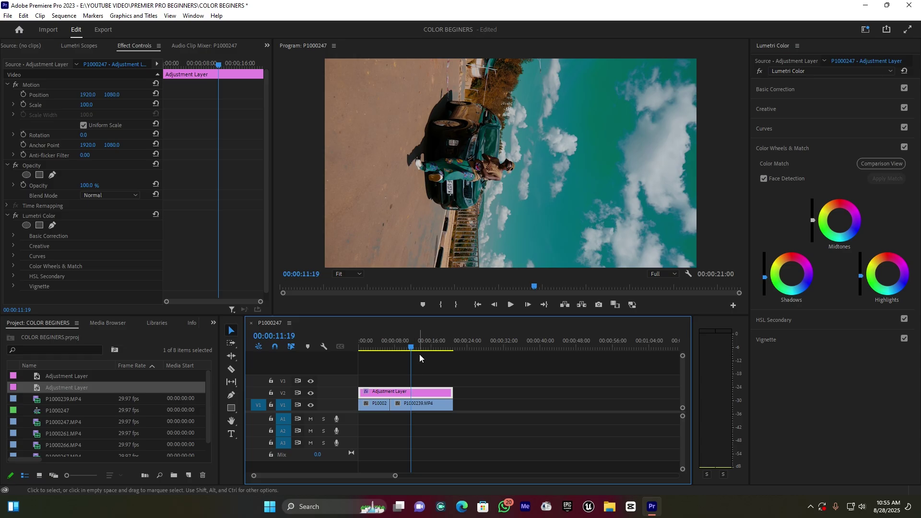
pyautogui.click(419, 348)
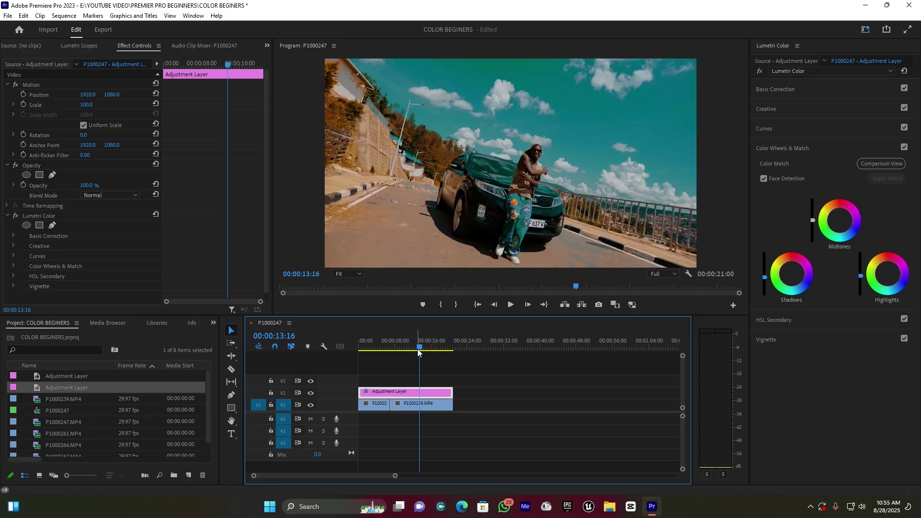
pyautogui.click(310, 394)
pyautogui.click(311, 393)
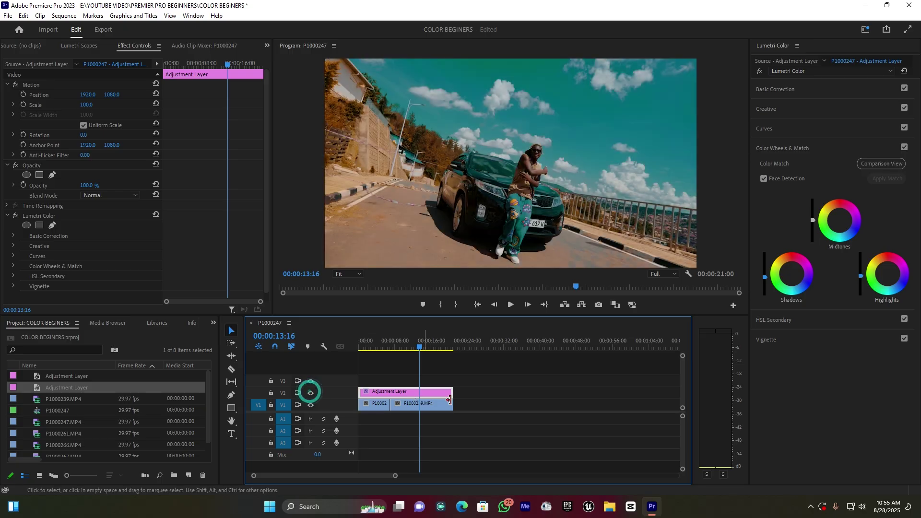
# Brighten the P1000239.MP4 clip on its own by setting its Shadows to 56.5 and Exposure to 0.4.
pyautogui.click(425, 406)
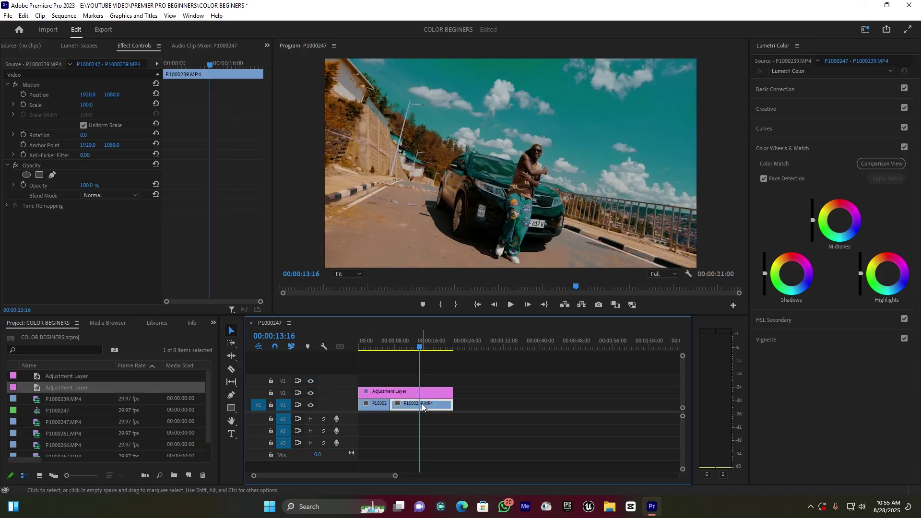
pyautogui.click(784, 90)
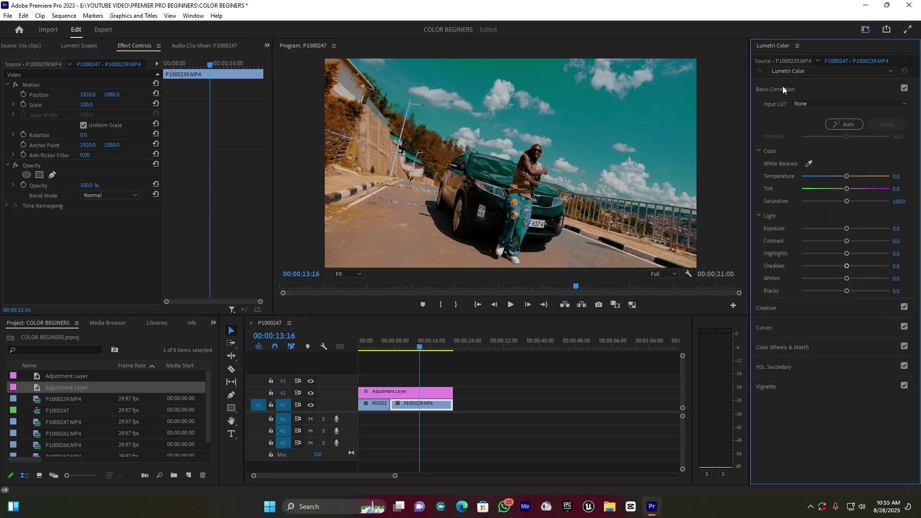
pyautogui.moveTo(847, 265); pyautogui.dragTo(871, 266)
pyautogui.click(870, 266)
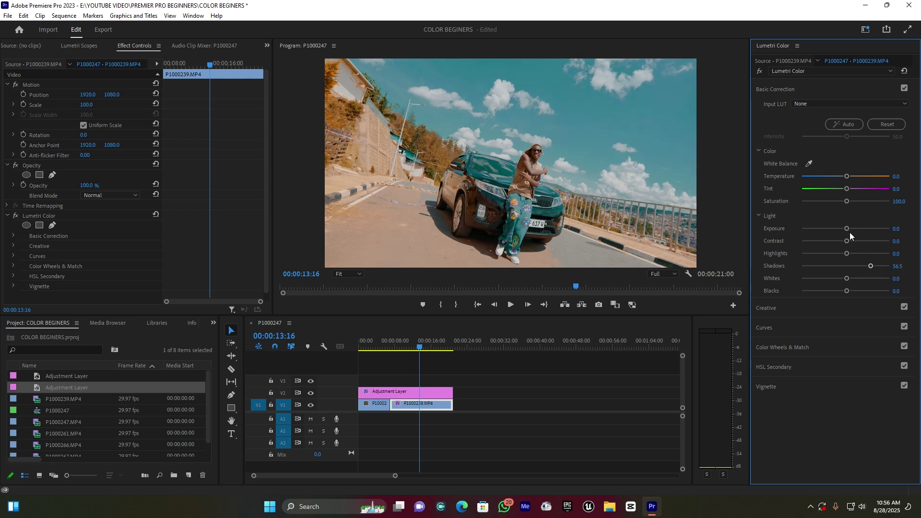
pyautogui.moveTo(848, 230); pyautogui.dragTo(850, 231)
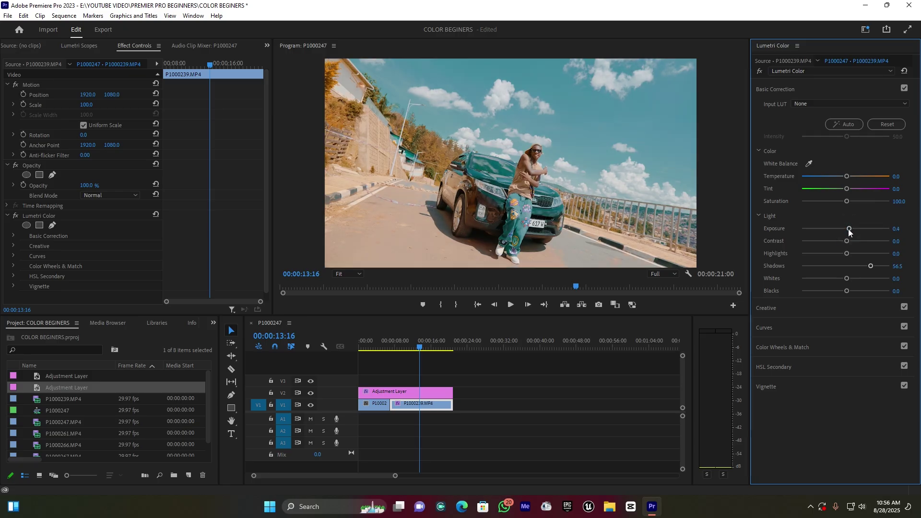
# Check the brightened P1000239.MP4 clip at several frames, including 00:00:15:07 and 00:00:10:24.
pyautogui.click(429, 345)
pyautogui.moveTo(431, 348); pyautogui.dragTo(426, 349)
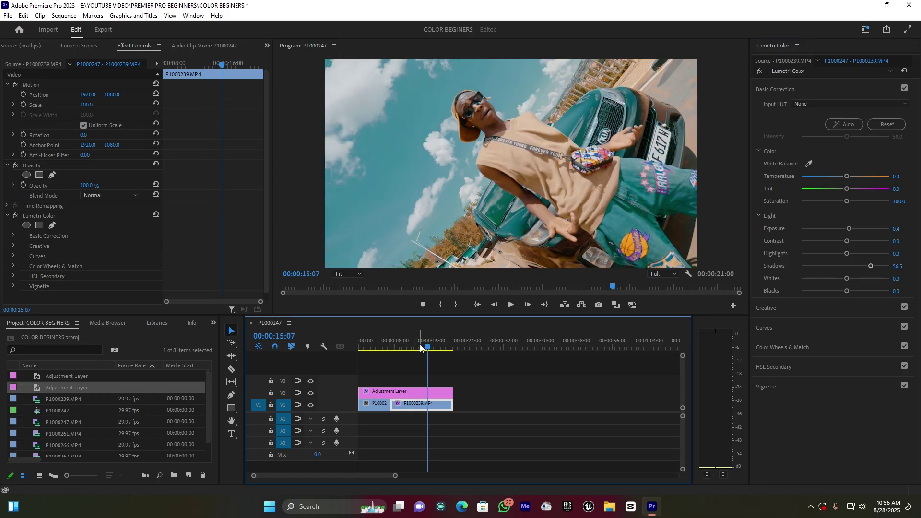
pyautogui.click(408, 346)
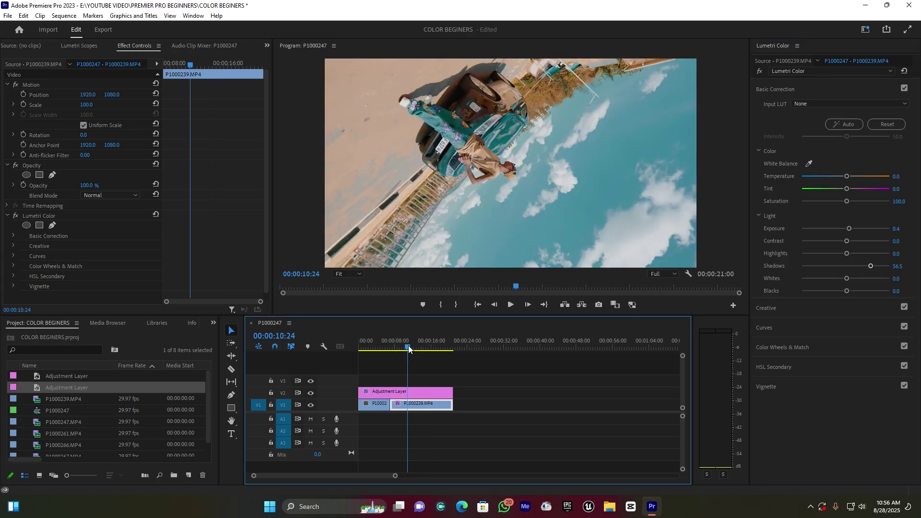
# Set the Exposure of the P1000266.MP4 clip to -0.2 and move the playhead back to 00:00:03:18.
pyautogui.click(388, 346)
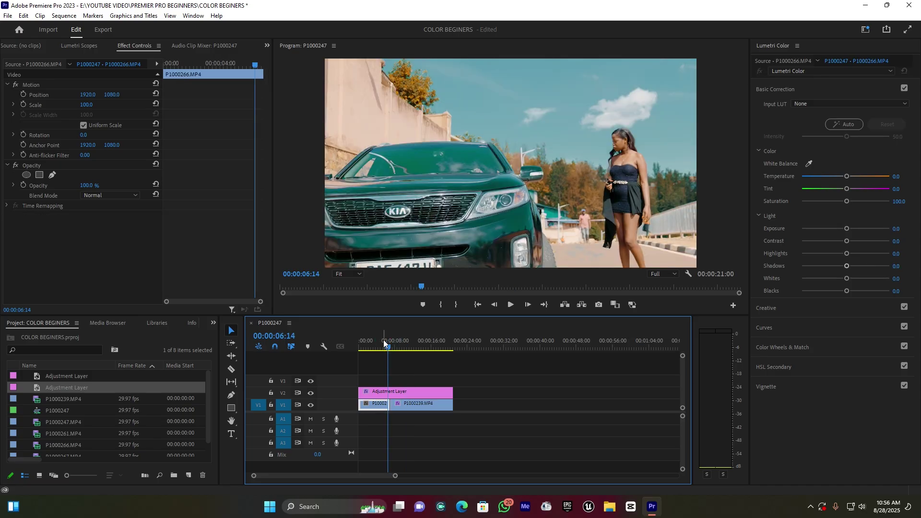
pyautogui.click(377, 407)
pyautogui.moveTo(847, 232); pyautogui.dragTo(844, 232)
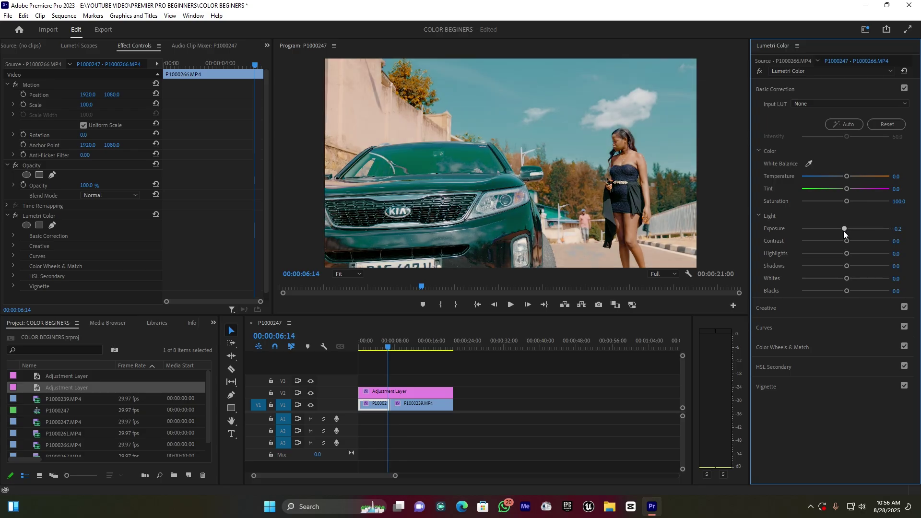
pyautogui.click(376, 342)
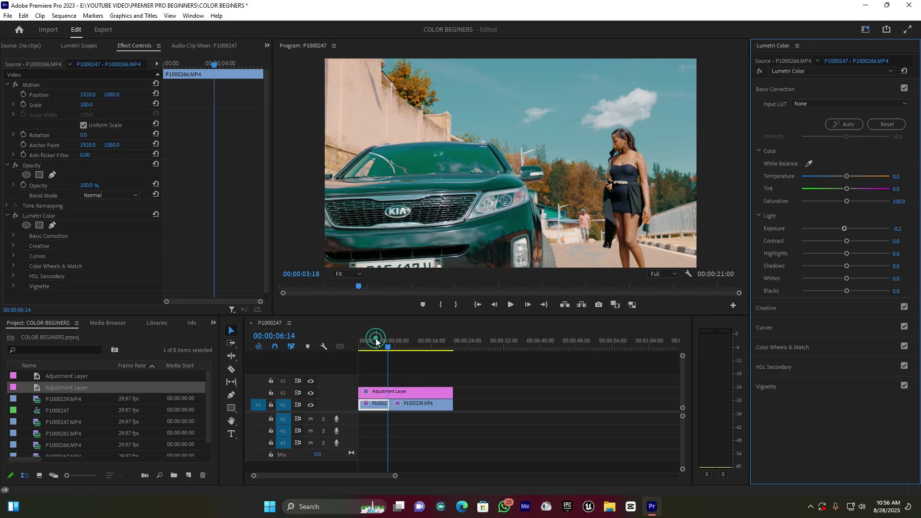